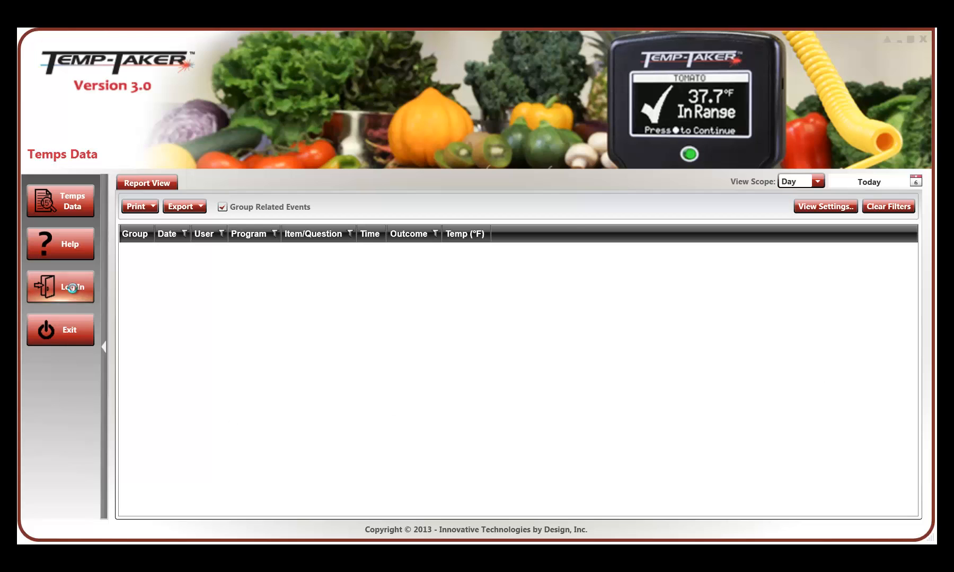
- Log in as the Subway Manager user
click(77, 288)
click(545, 273)
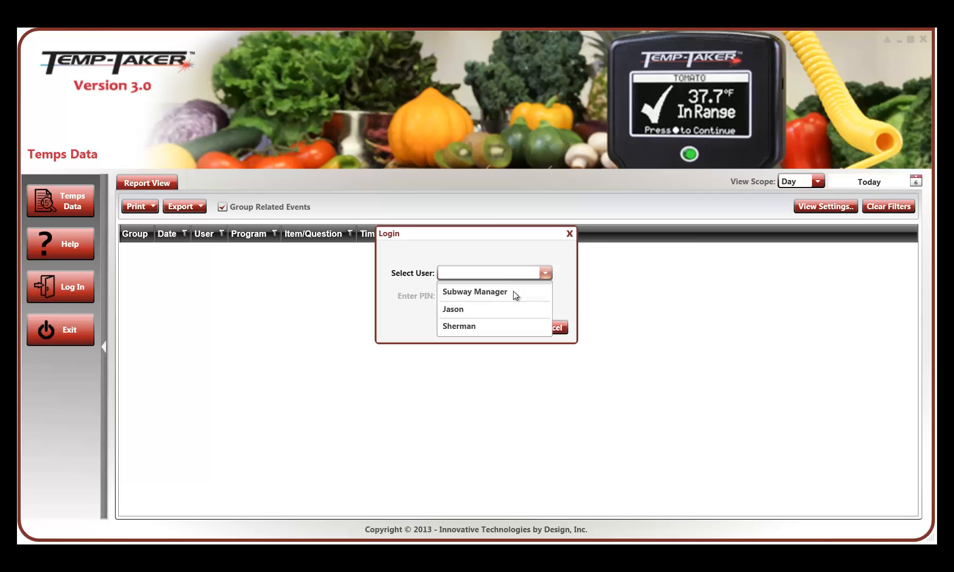
click(513, 291)
click(511, 326)
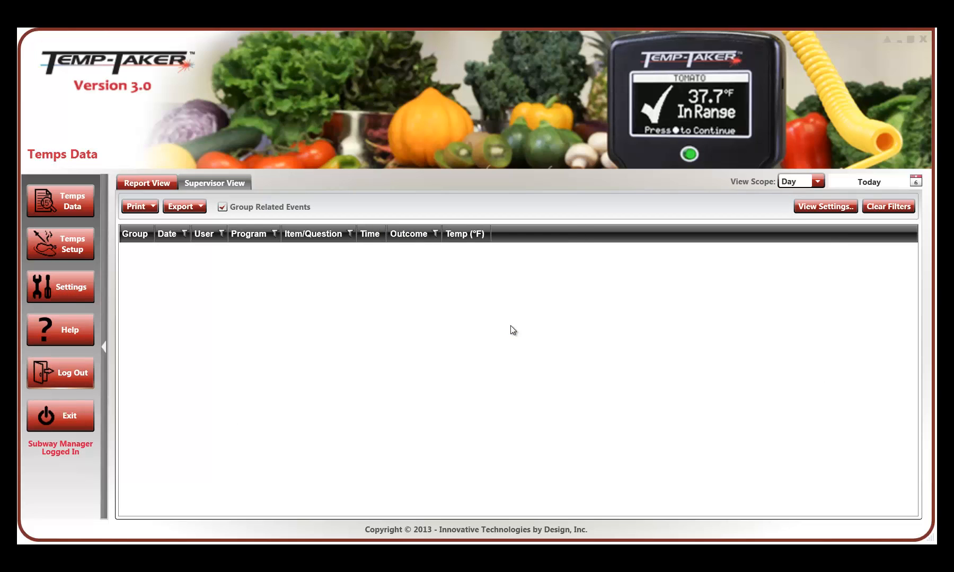
- Review the temp-taking programs, checklists, equipment, food items and temperature zones in Temps Setup
click(54, 243)
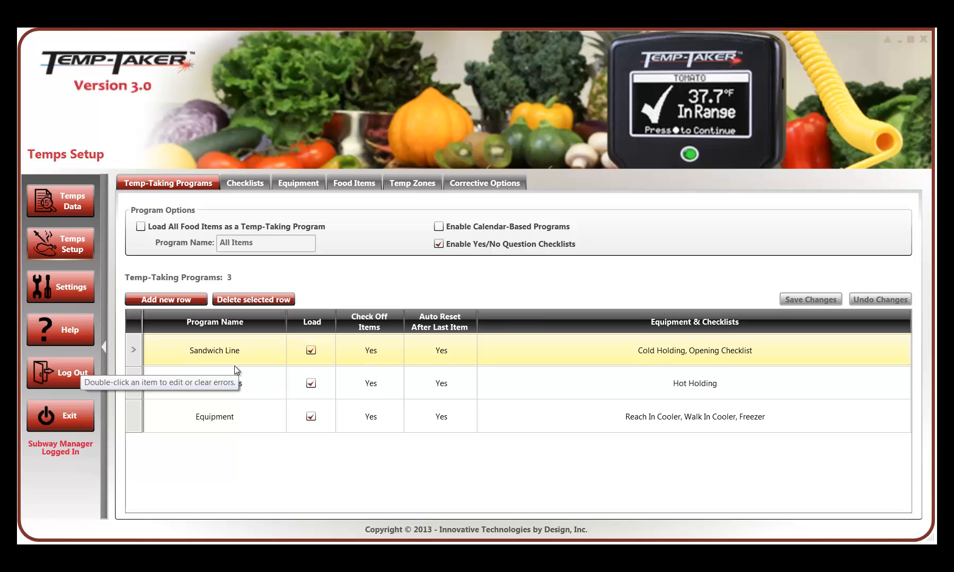
click(249, 180)
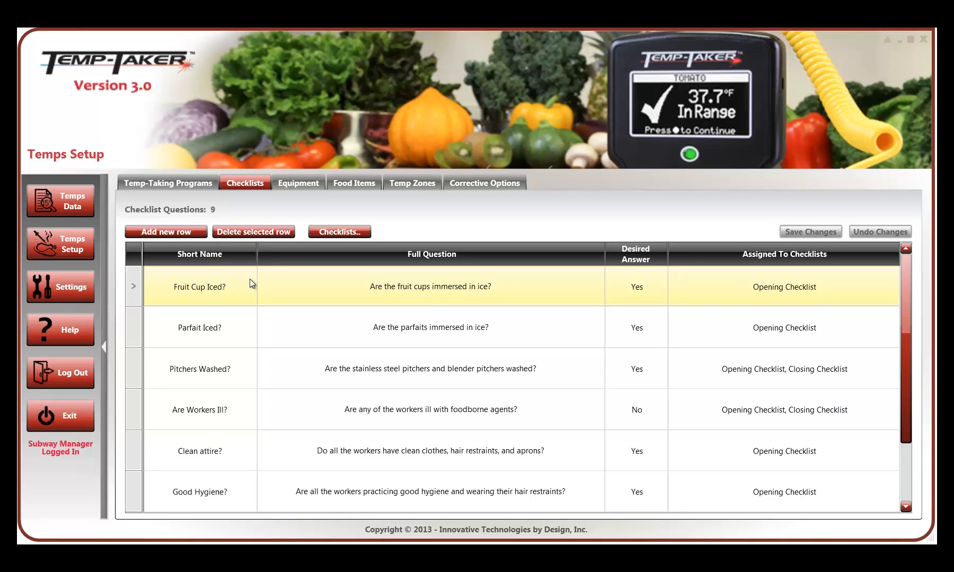
click(287, 183)
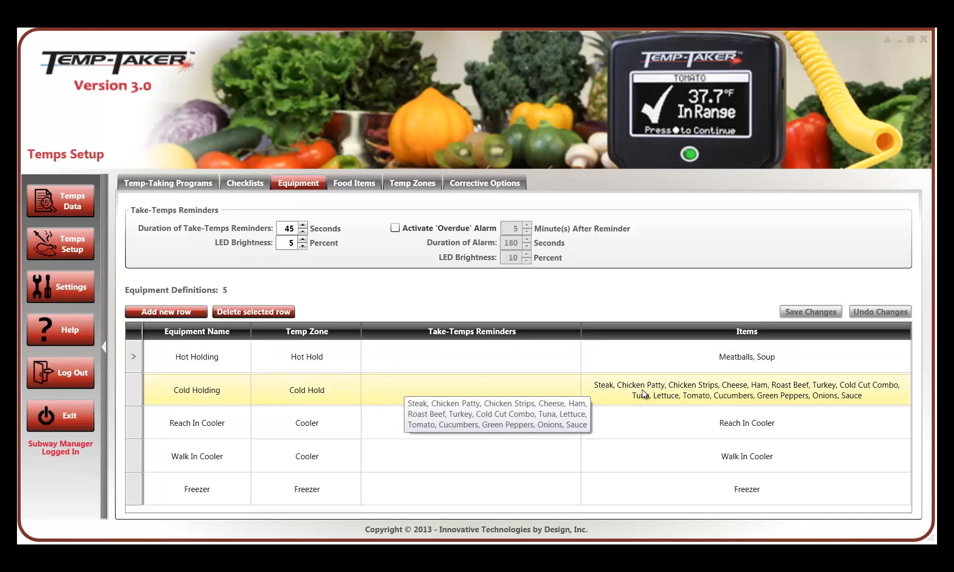
click(343, 183)
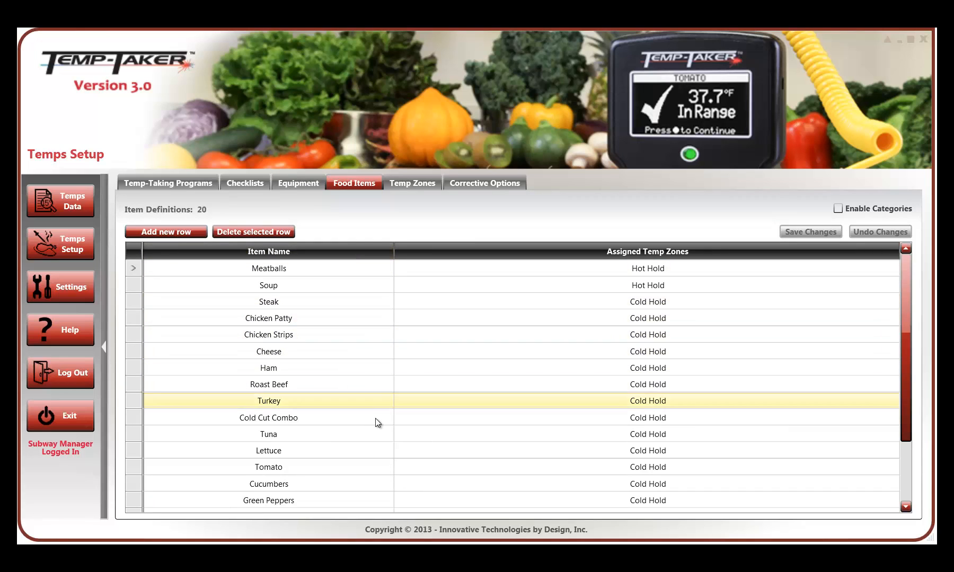
scroll(374, 419, down, 2)
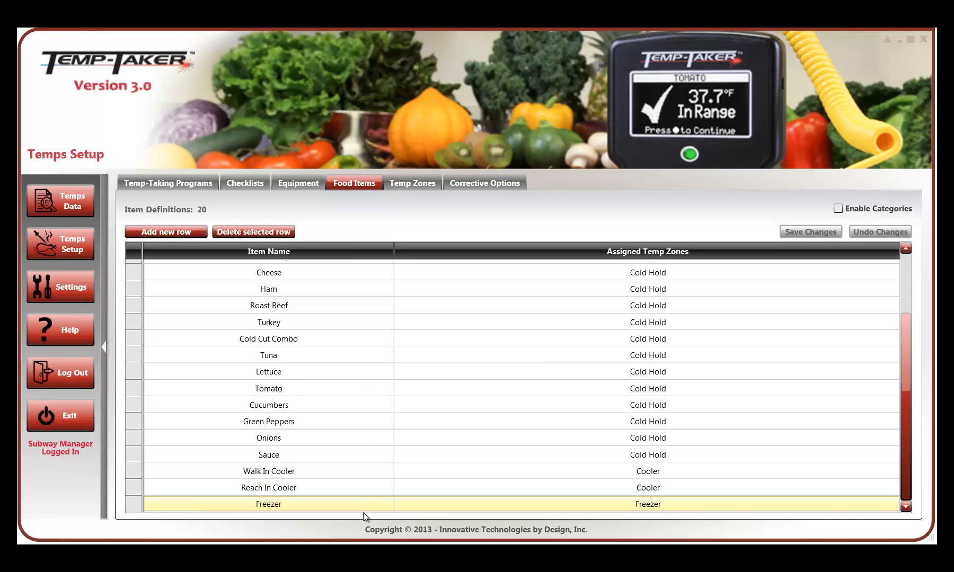
scroll(360, 405, up, 3)
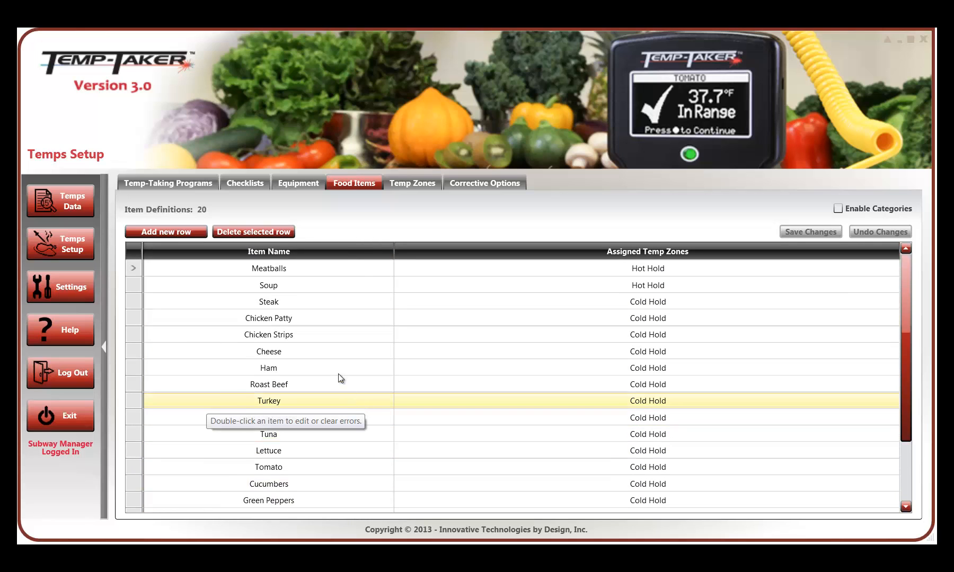
click(402, 184)
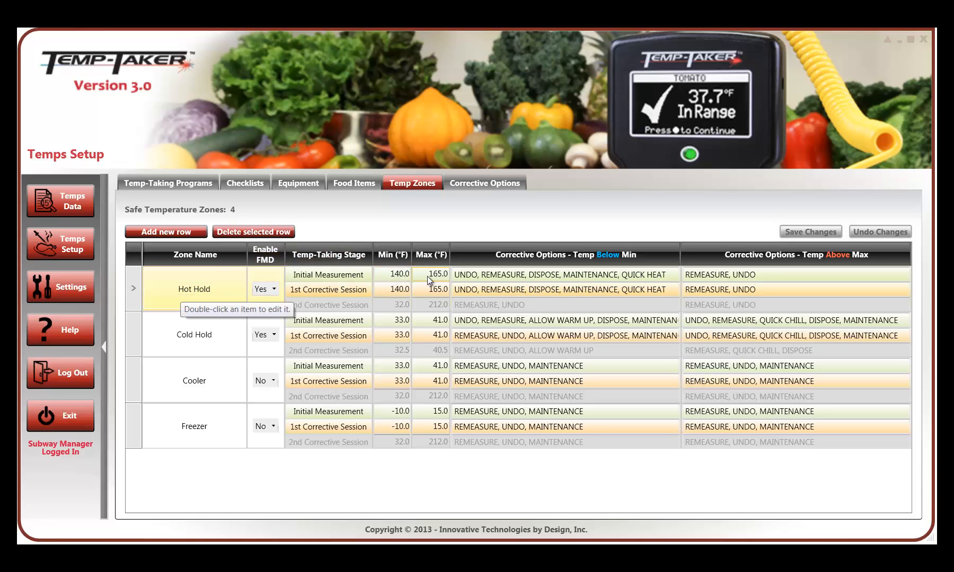
- Add a new custom corrective option named DISPOSE
click(477, 184)
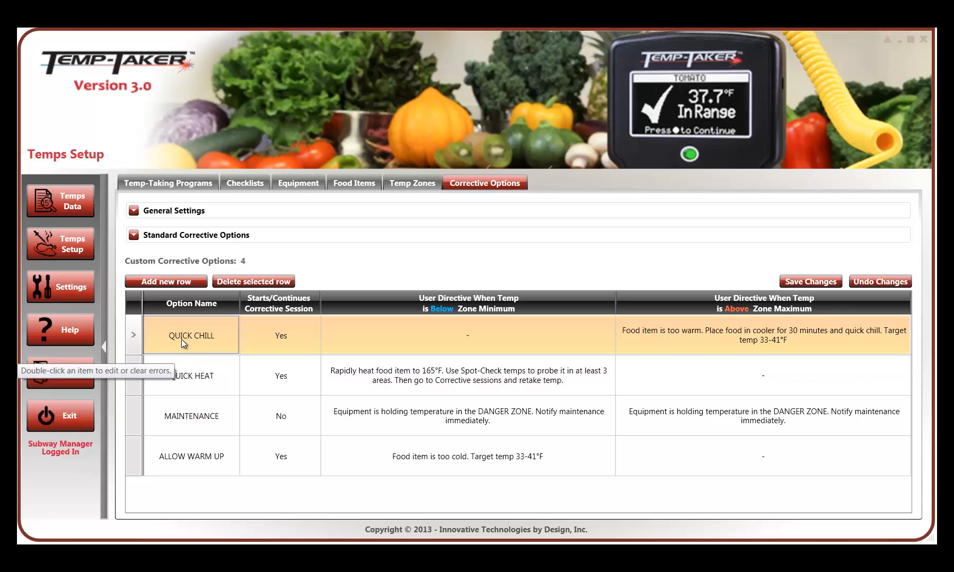
double_click(201, 334)
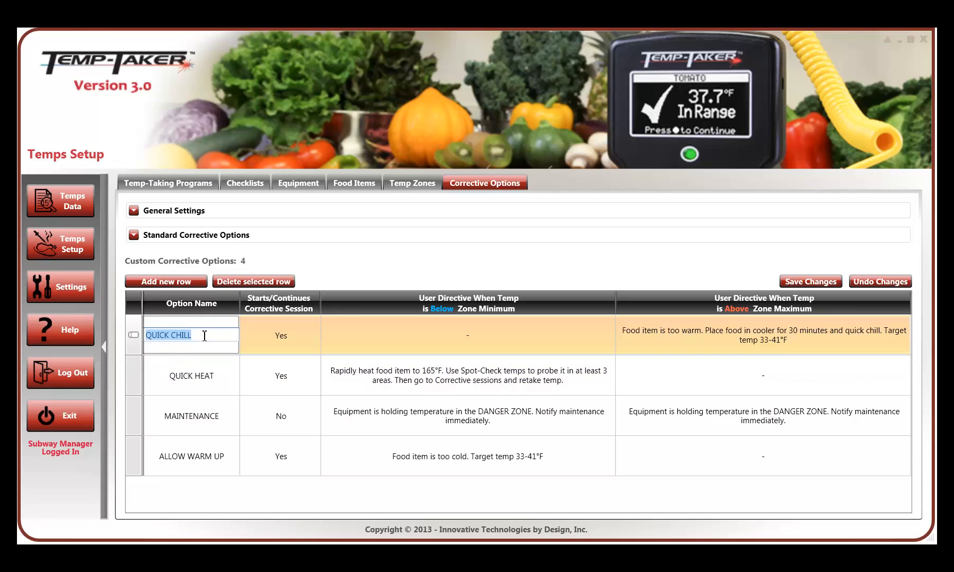
click(190, 282)
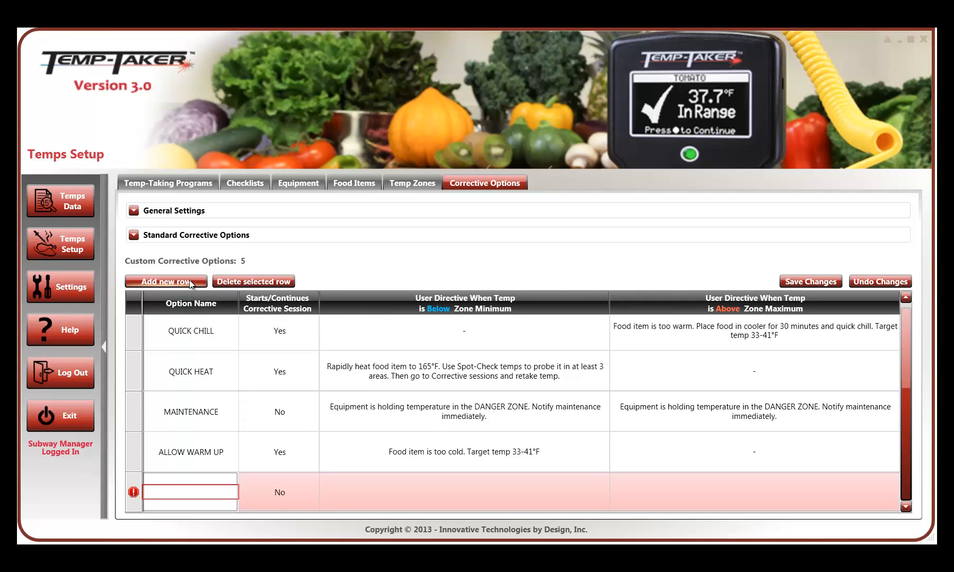
text(DISPOSE)
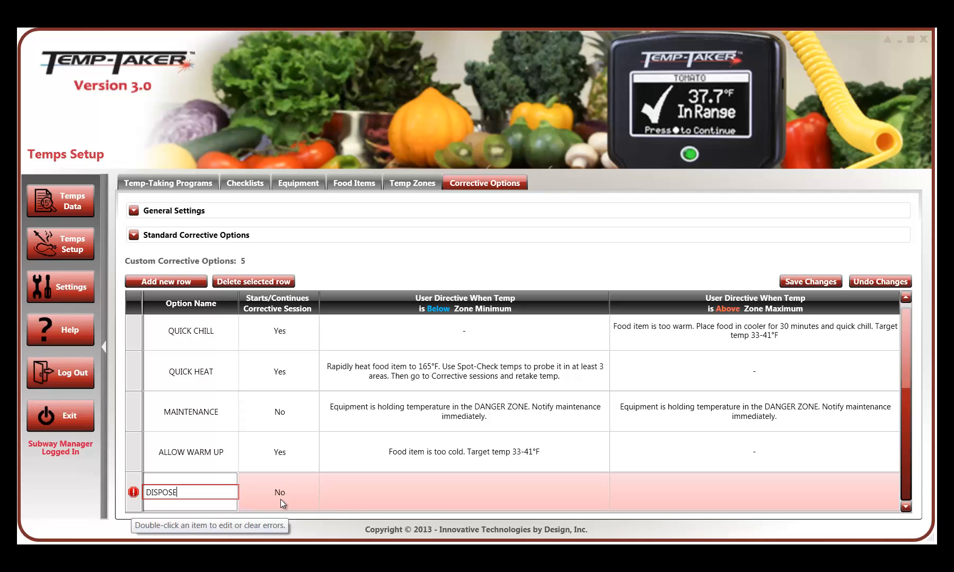
- Set DISPOSE's below-minimum user directive to "Inform management and dispose of food item immediately"
double_click(438, 496)
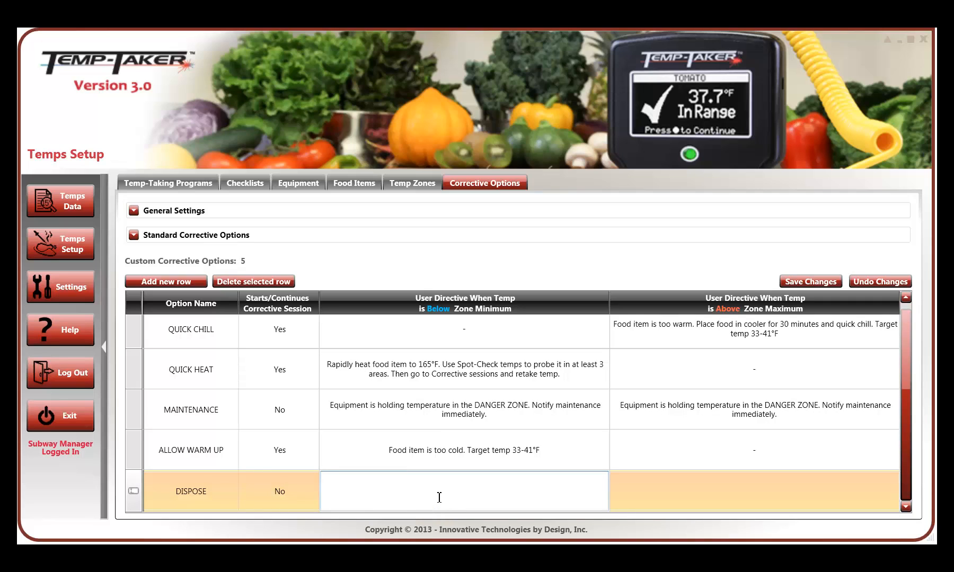
text(idis)
key(BackSpace)
key(BackSpace)
key(BackSpace)
key(BackSpace)
key(Caps_Lock)
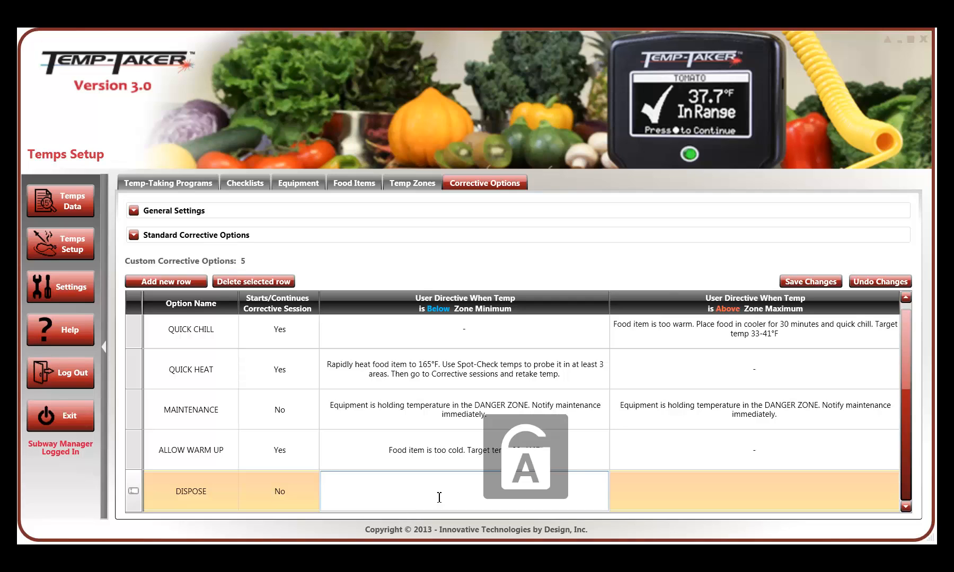
text(I)
key(Caps_Lock)
text(nform management and dispos)
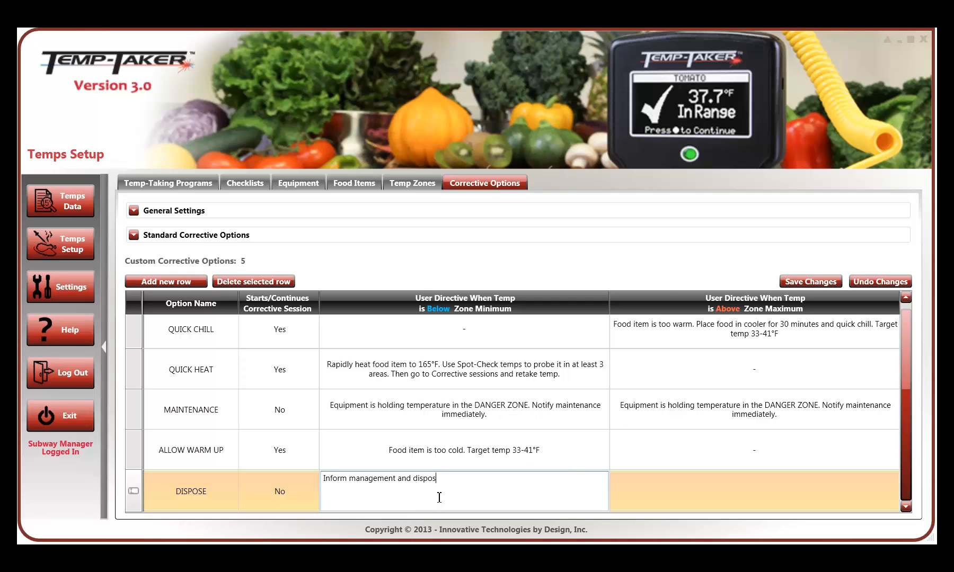
text(e of food item immediately)
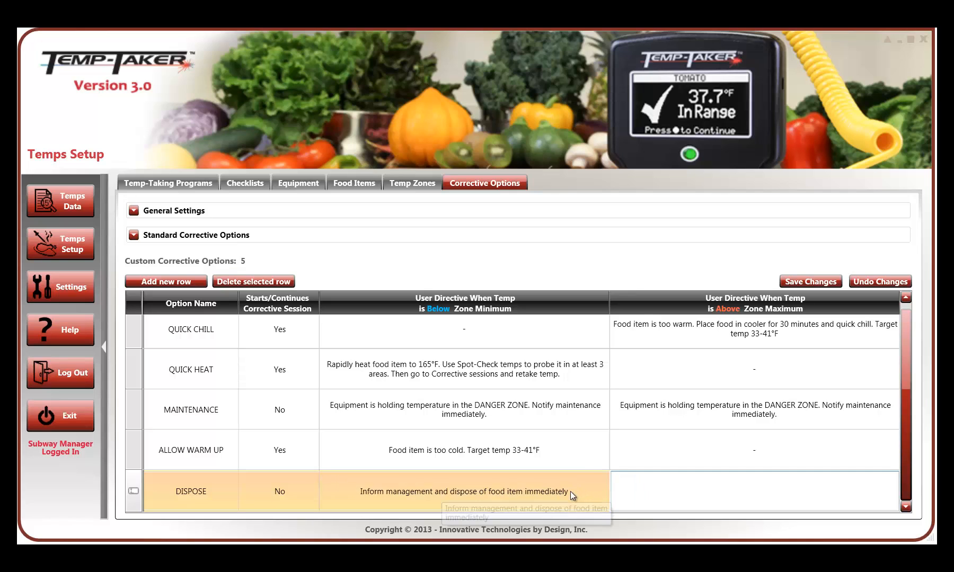
- Copy DISPOSE's below-minimum directive into its above-maximum directive and save the corrective option changes
key(ctrl+a)
key(ctrl+c)
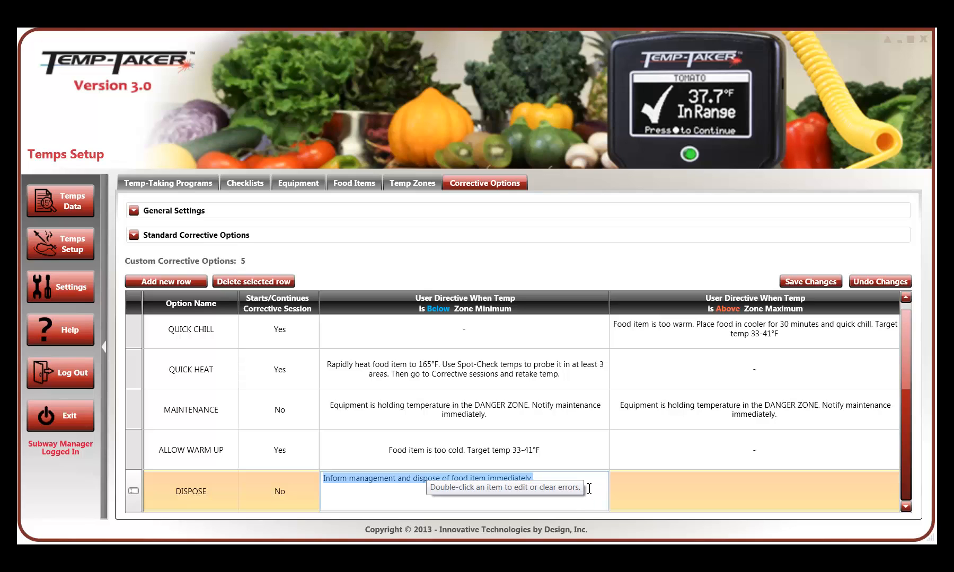
double_click(668, 490)
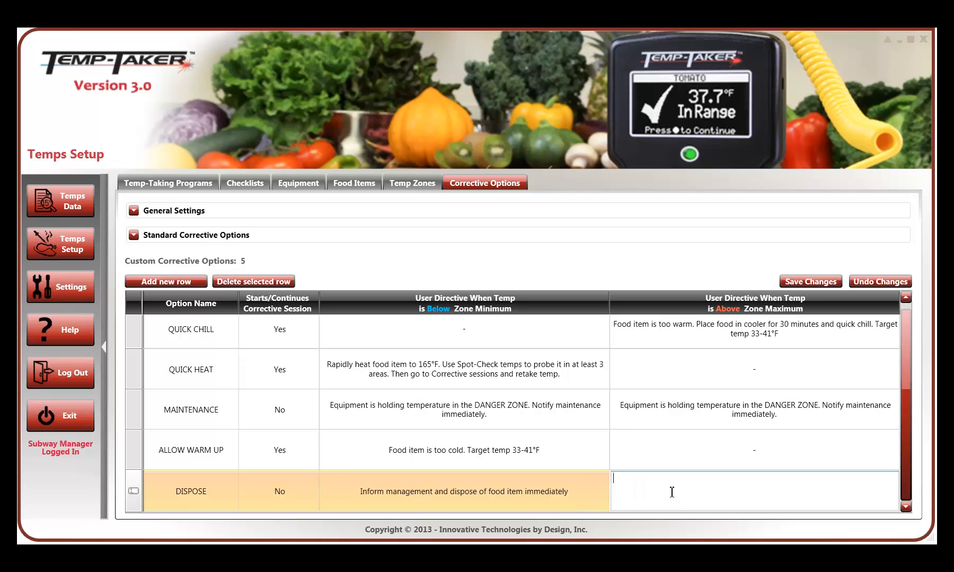
key(ctrl+v)
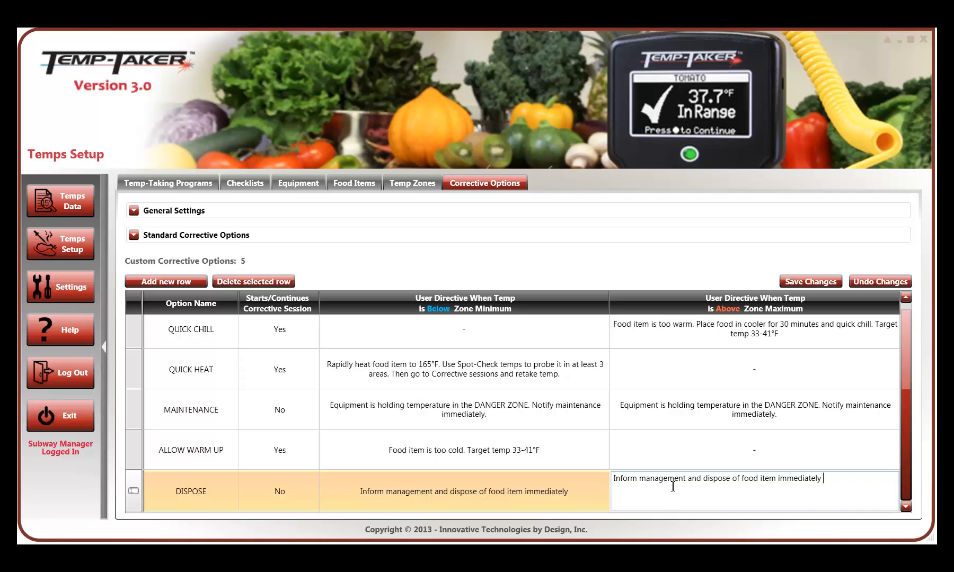
double_click(589, 501)
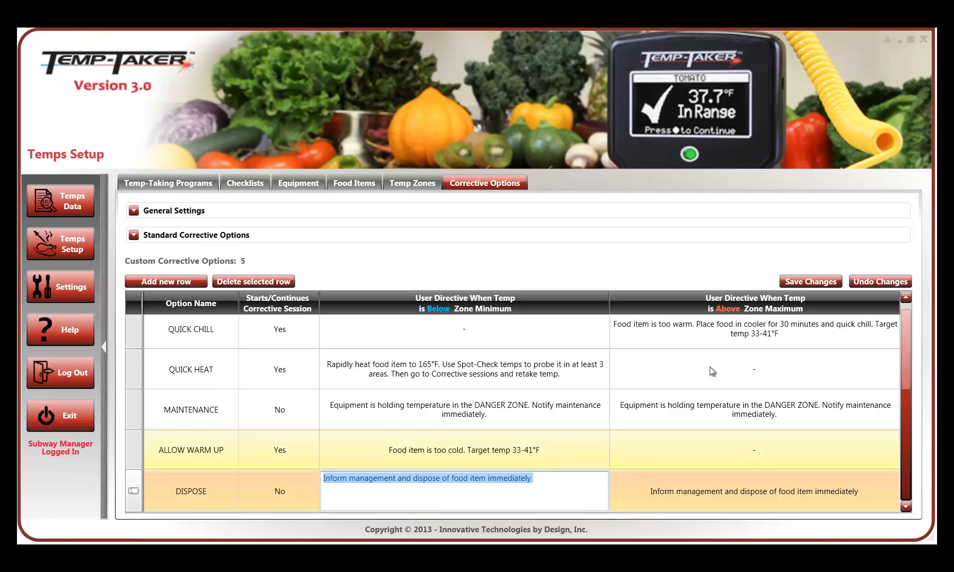
click(835, 282)
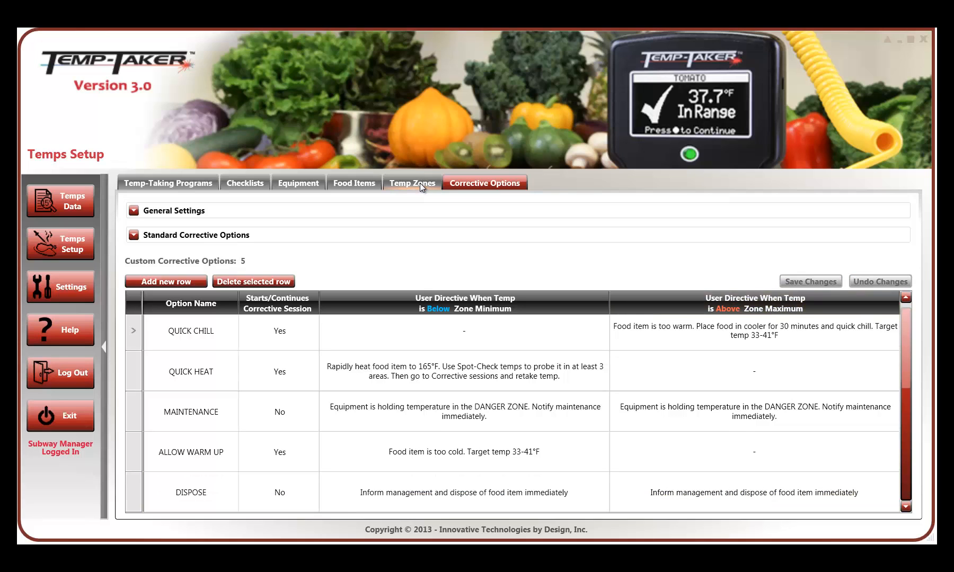
- Add a temperature zone named Hot Hold 1 with a minimum of 145 °F for the initial measurement
click(419, 183)
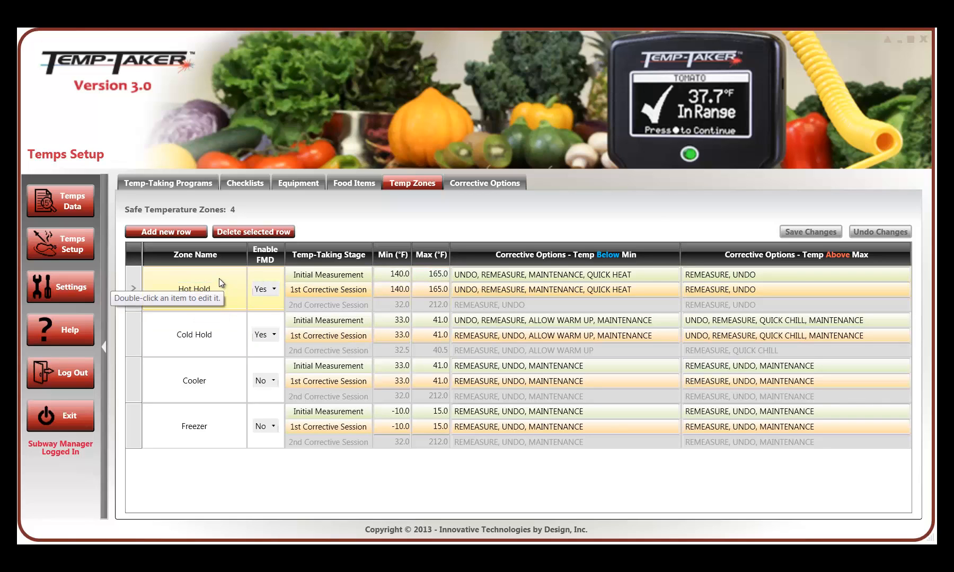
click(195, 231)
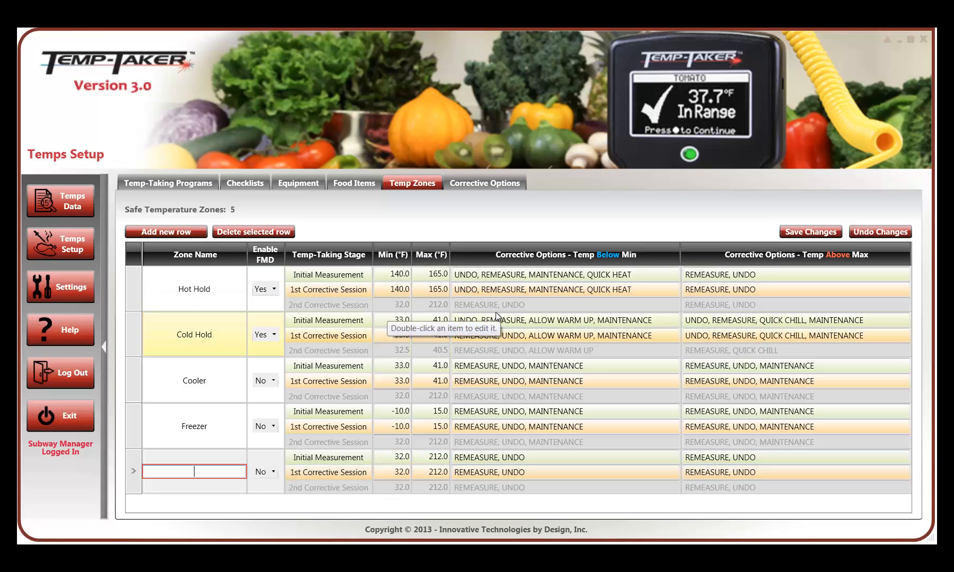
text(Hot Hold 1)
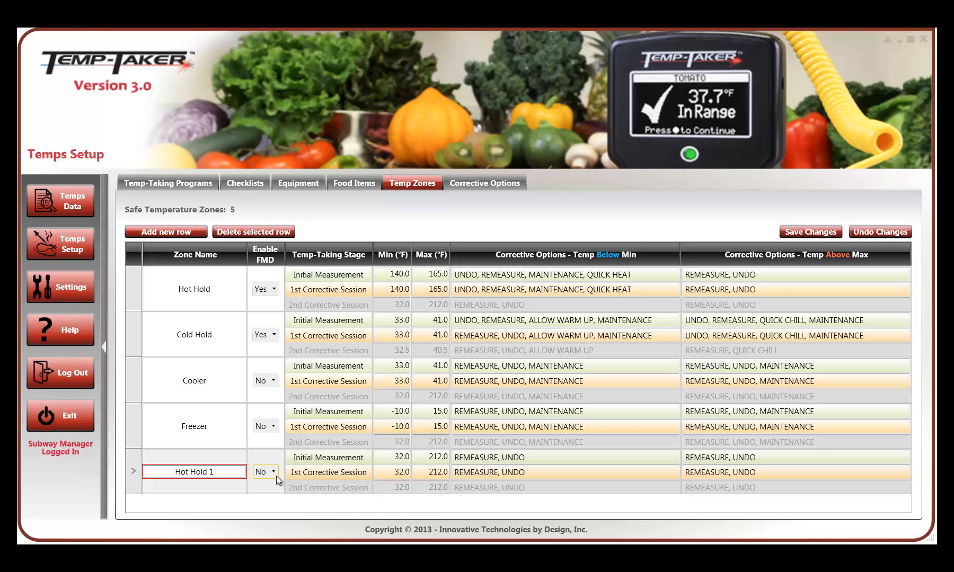
double_click(393, 457)
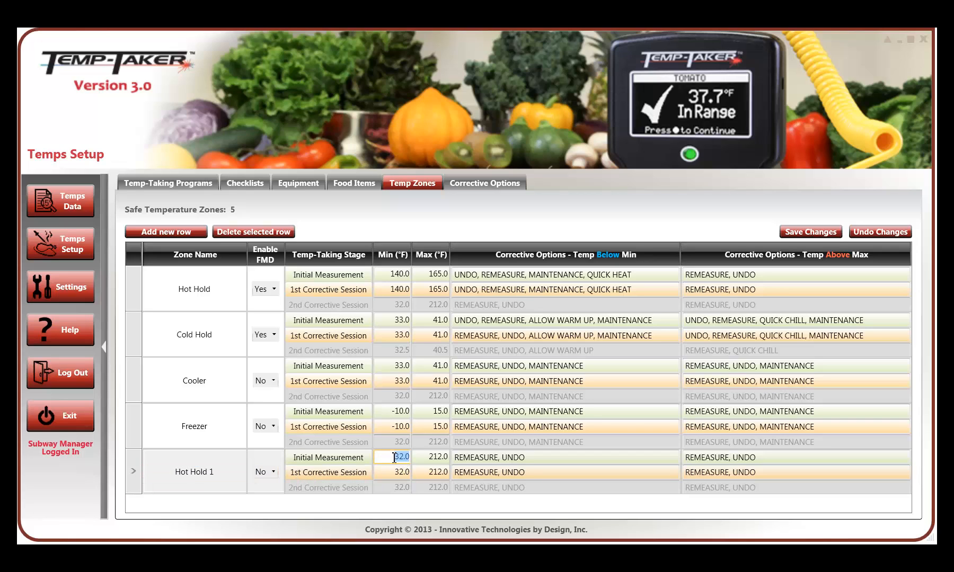
text(145)
key(Tab)
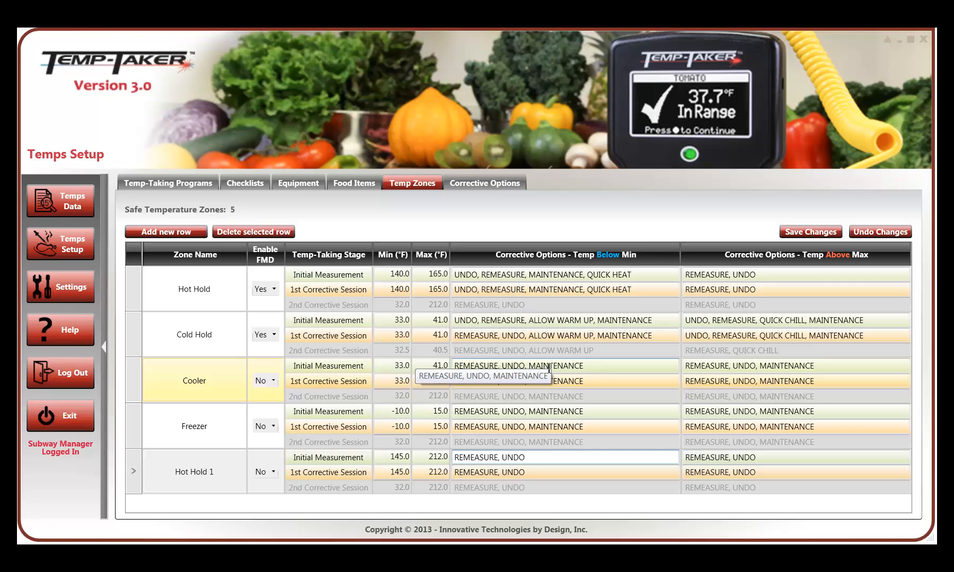
- Add ALLOW WARM UP and MAINTENANCE to Hot Hold 1's below-minimum options for the initial measurement, and undo all unsaved zone changes
click(562, 458)
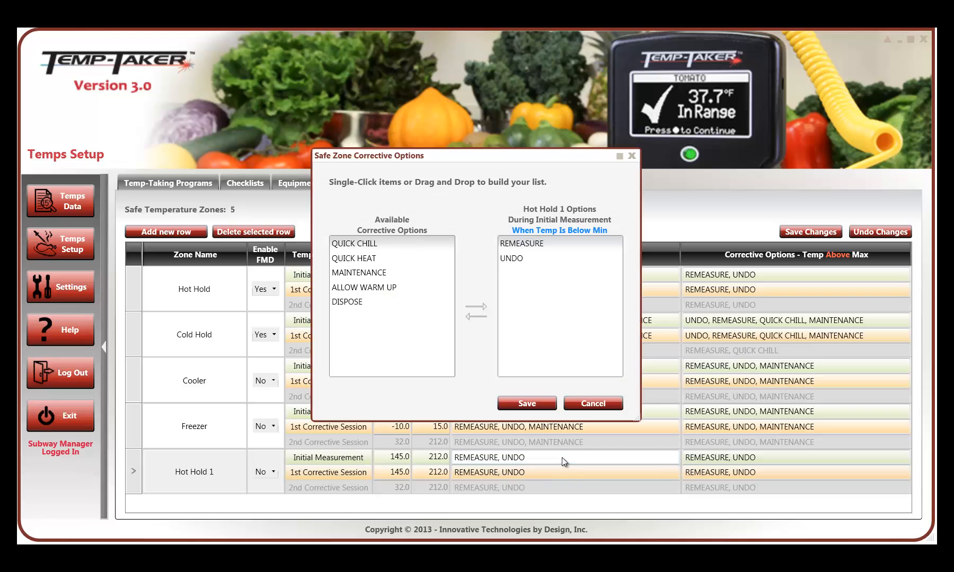
click(376, 273)
drag(377, 273, 556, 267)
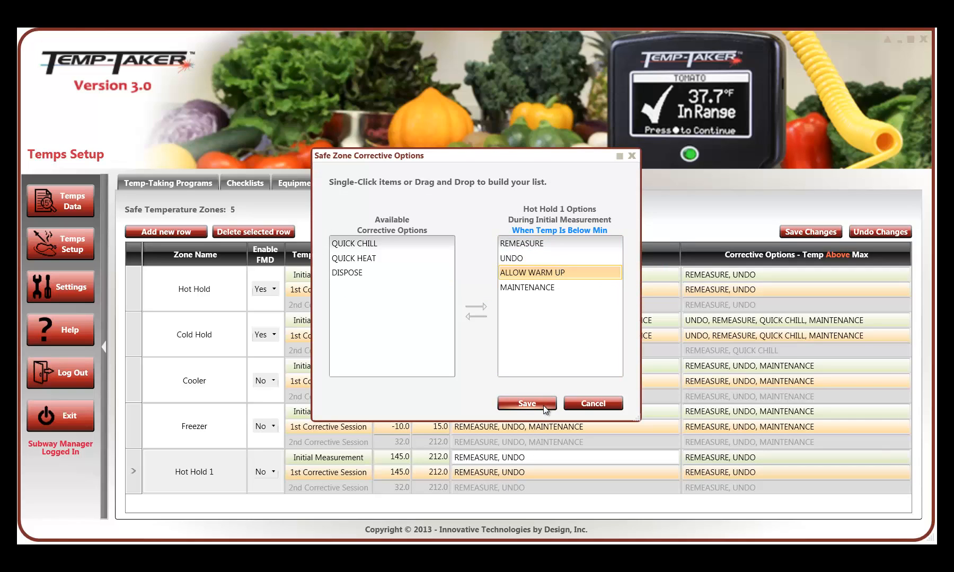
click(543, 404)
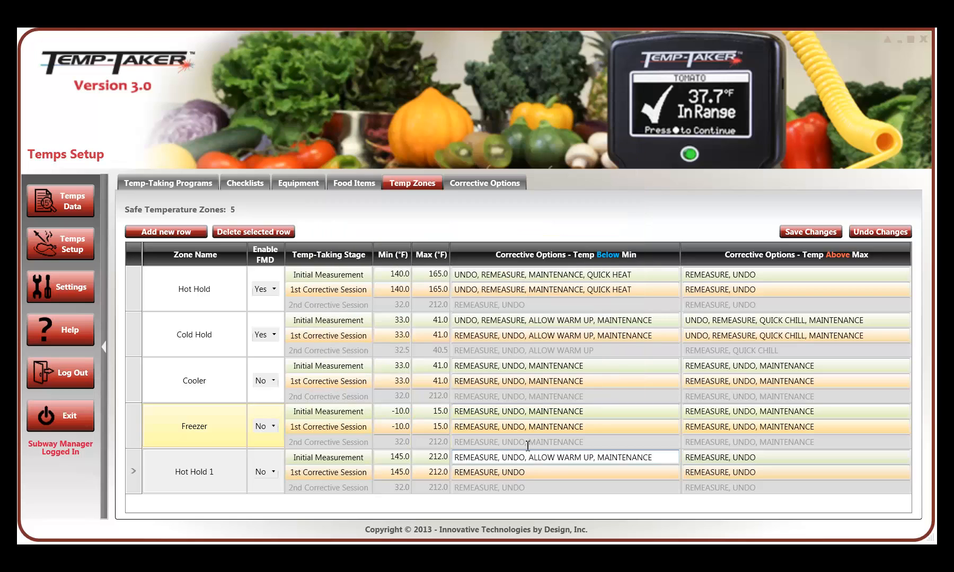
click(872, 234)
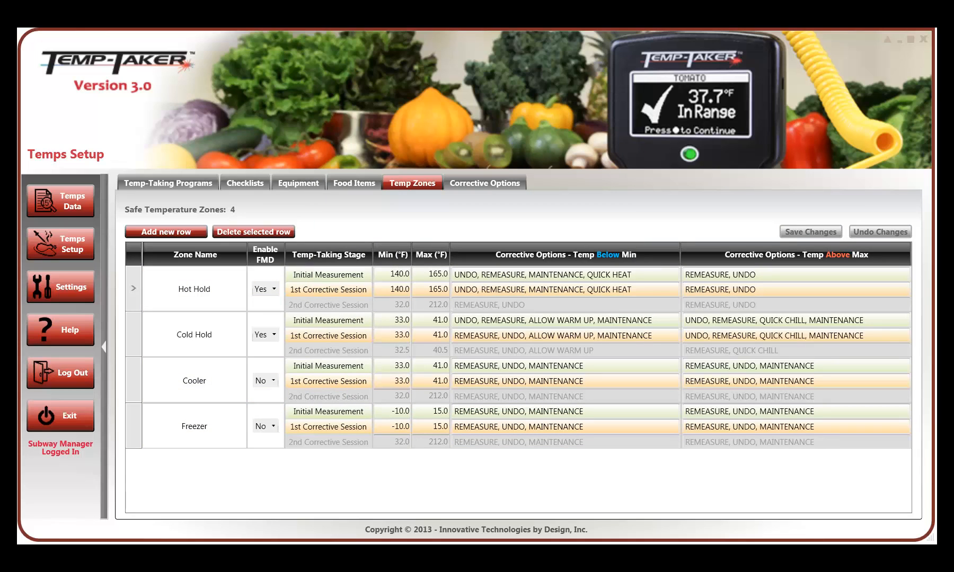
- Add a new food item named Sample to the food item definitions
click(347, 183)
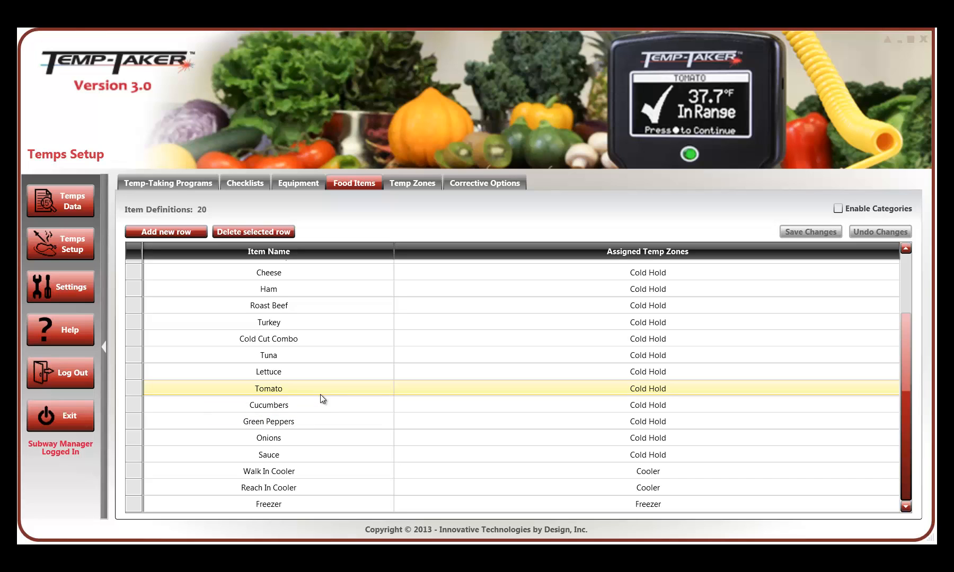
scroll(319, 394, up, 2)
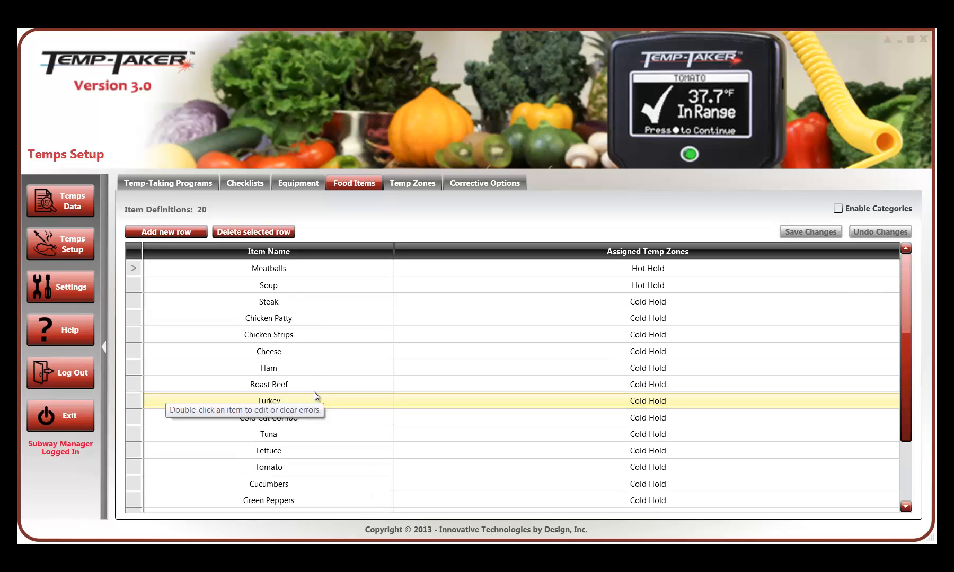
double_click(278, 266)
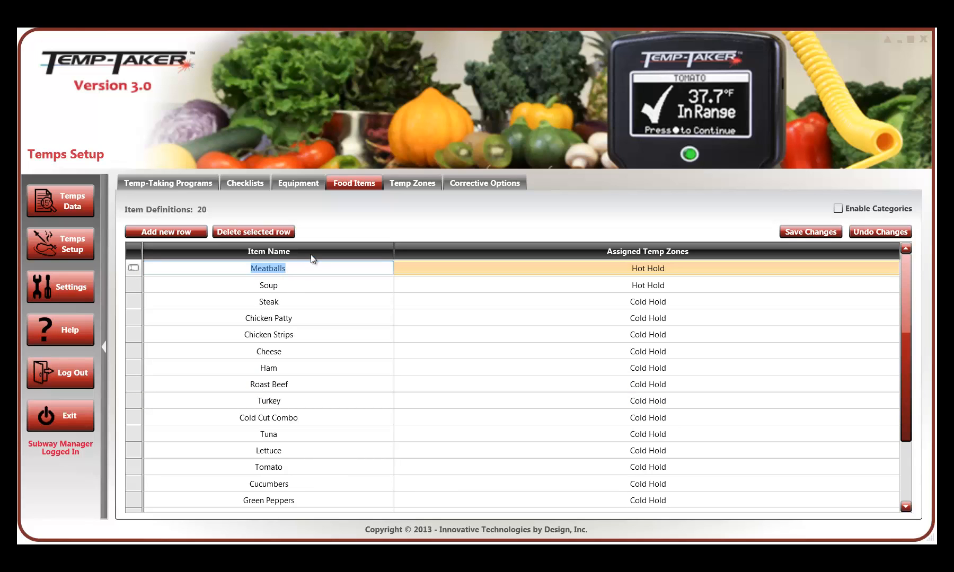
click(163, 231)
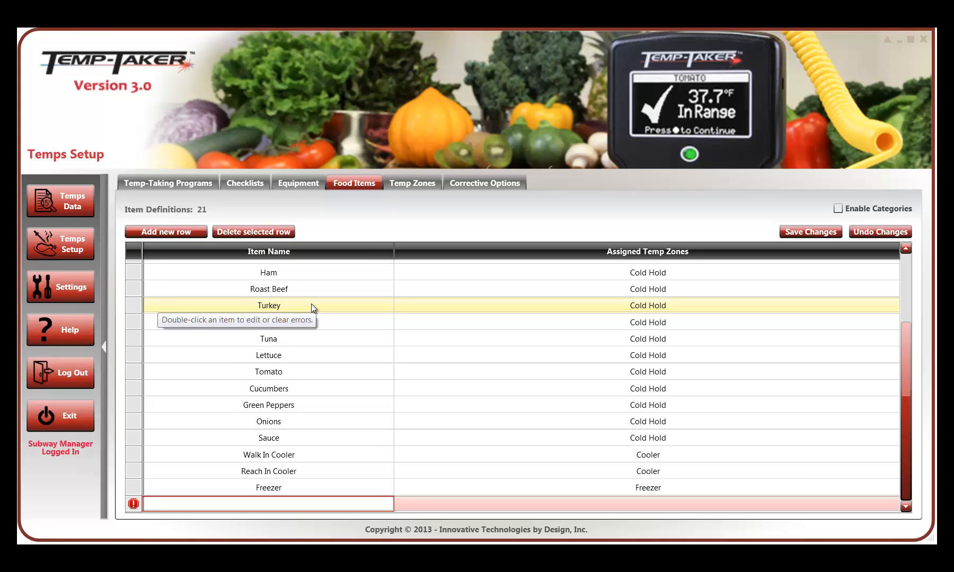
text(Sample)
- Assign the Sample food item to the Hot Hold and Cold Hold temperature zones
click(681, 504)
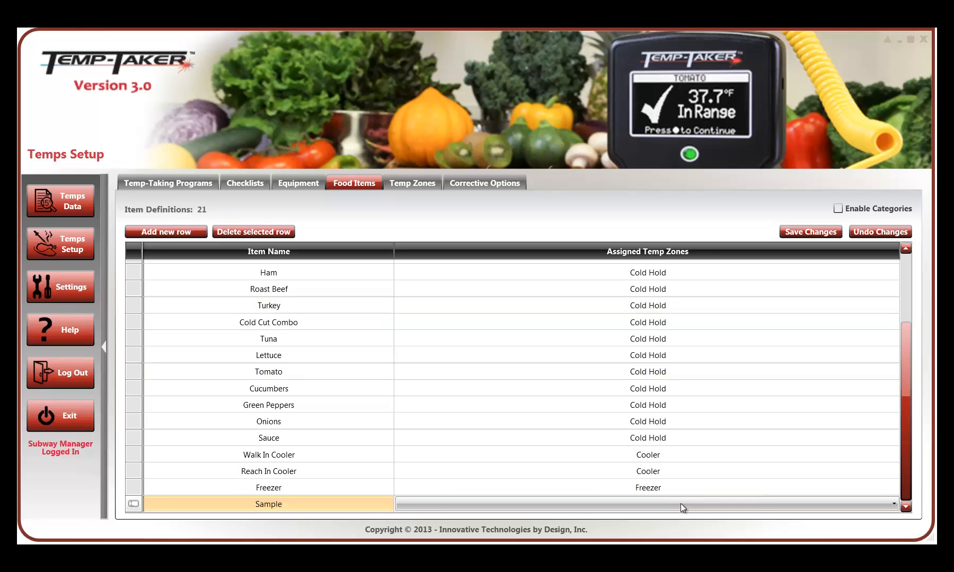
click(680, 504)
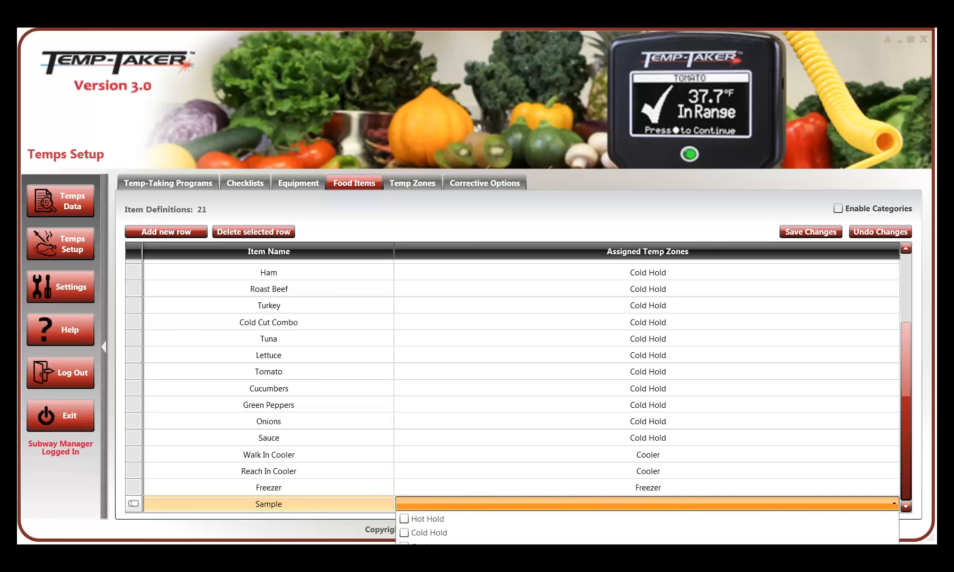
click(403, 519)
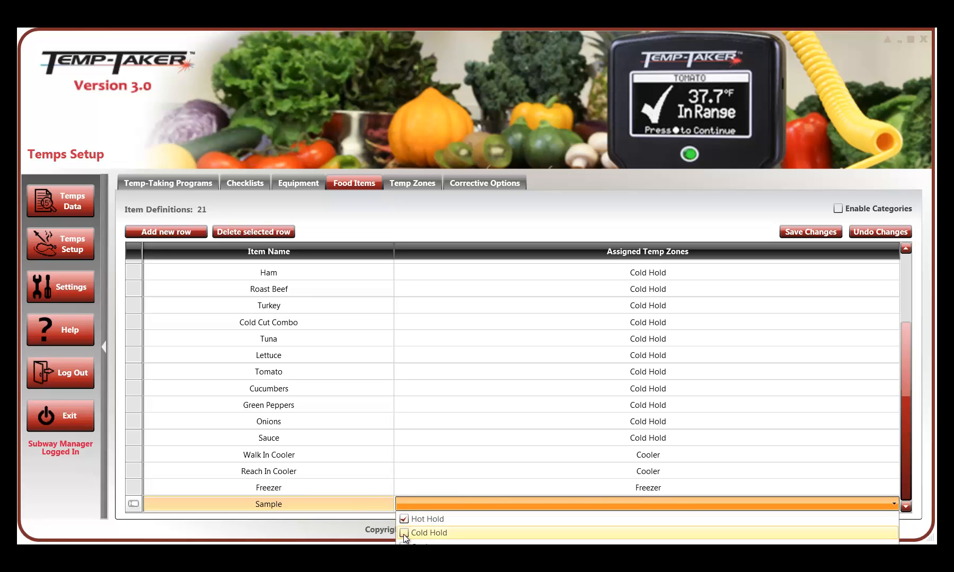
click(403, 534)
click(376, 515)
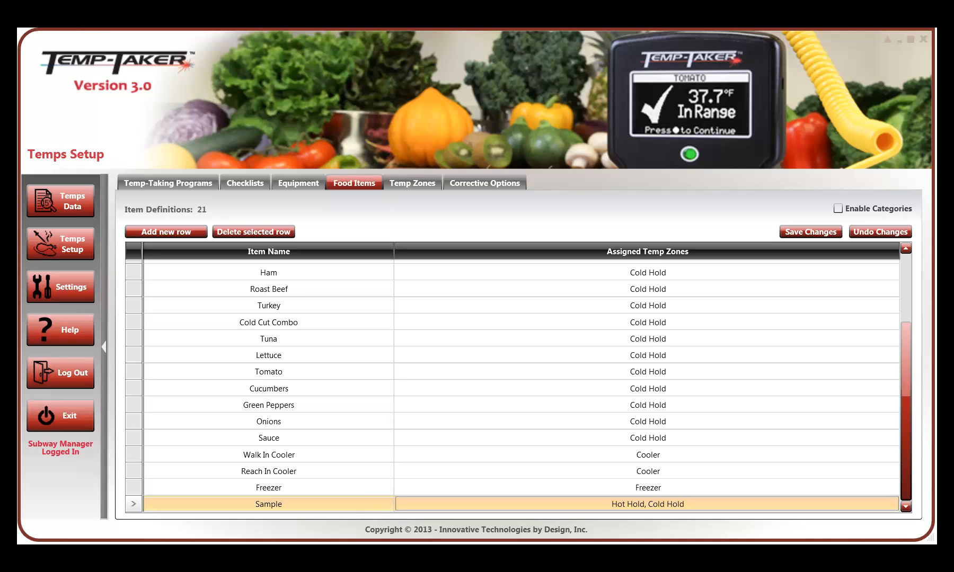
- Switch to Notepad, copy the food names from Lasagna through Green Beans, and return to Temp-Taker
key(alt+Tab)
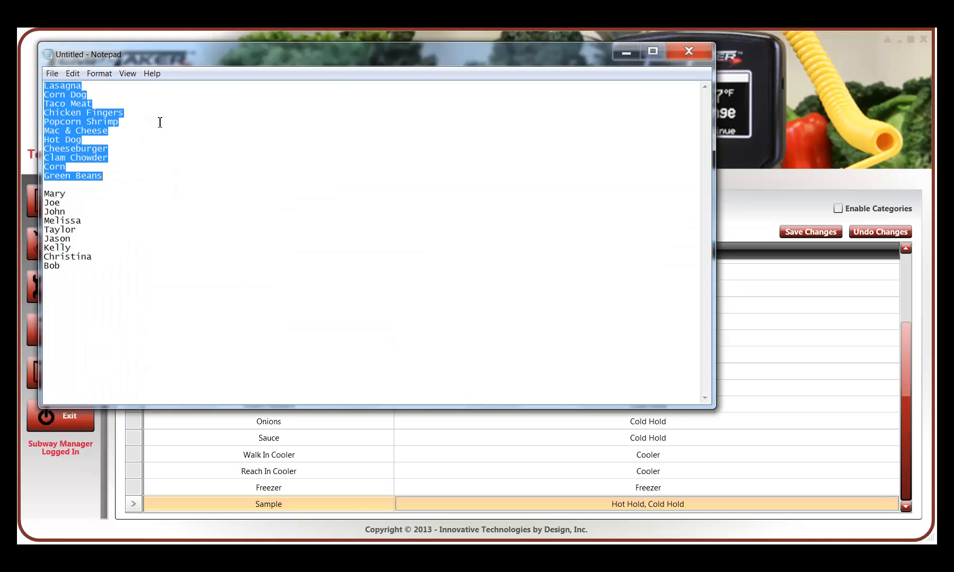
click(125, 158)
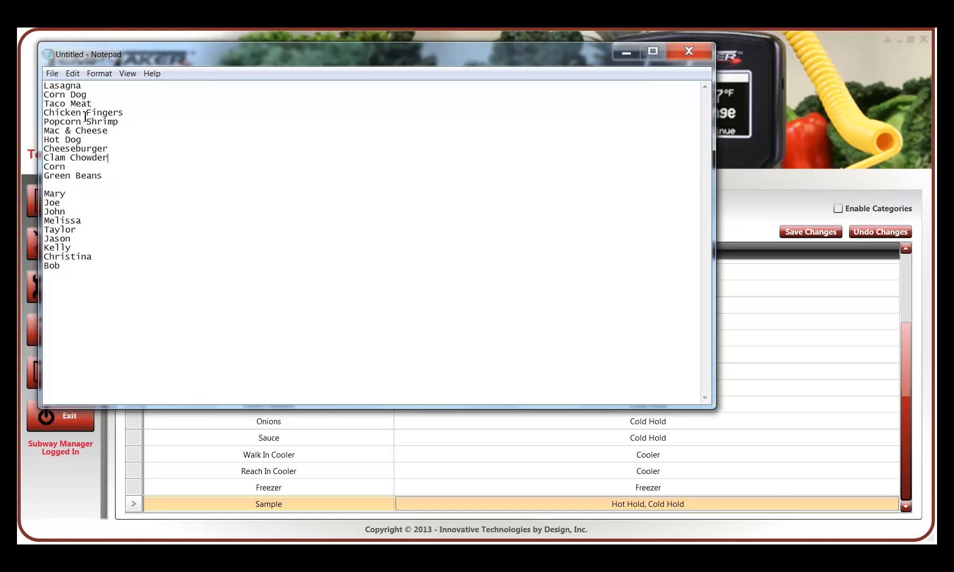
drag(44, 85, 123, 175)
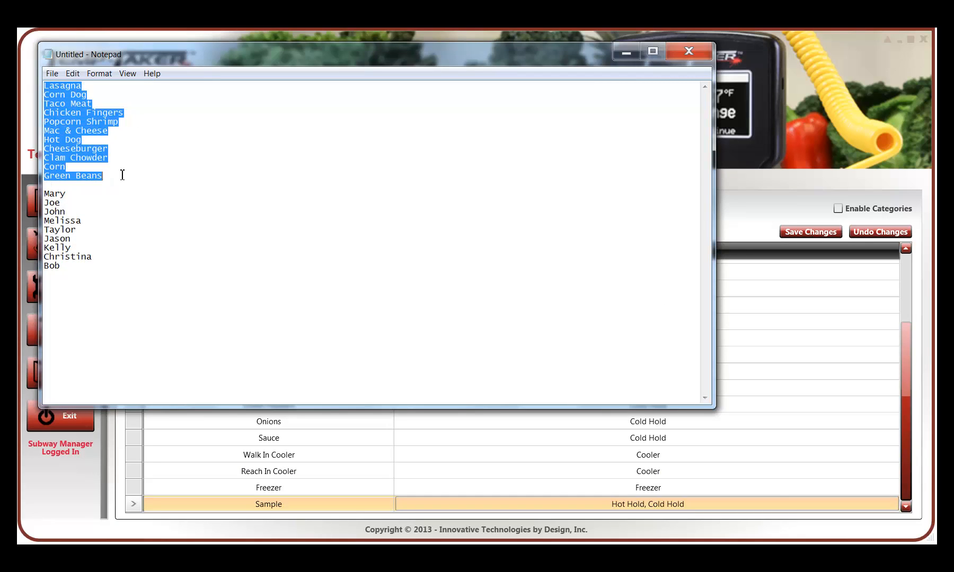
right_click(57, 115)
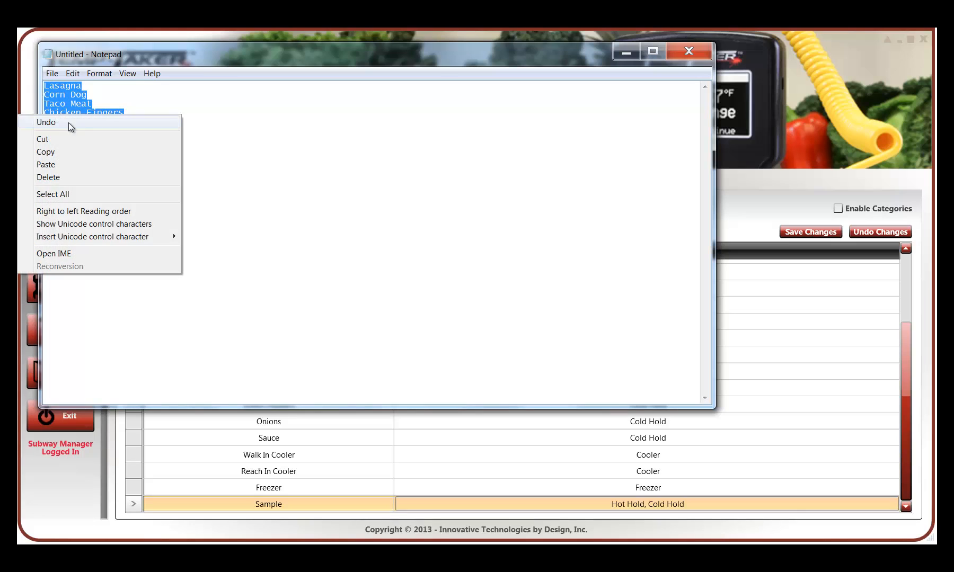
click(76, 151)
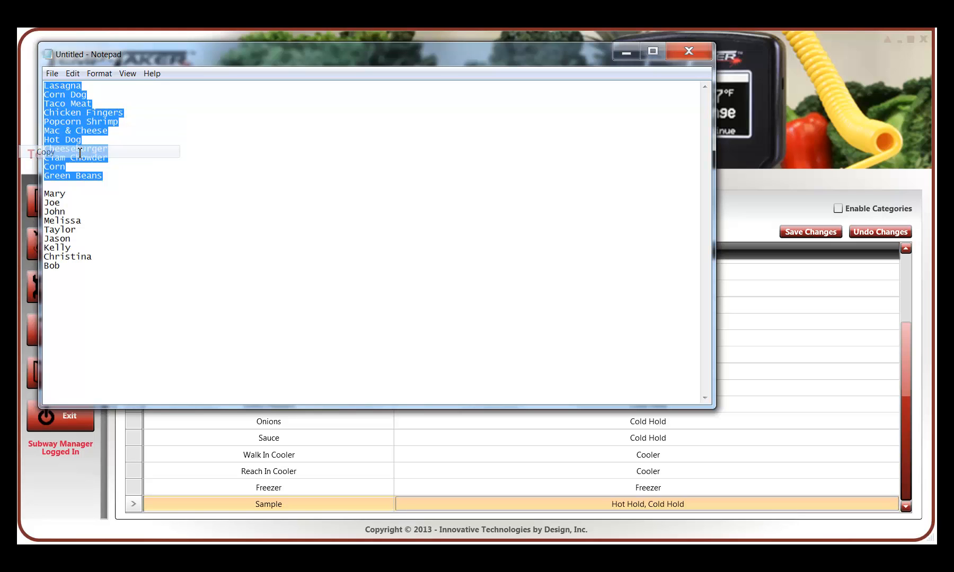
click(624, 50)
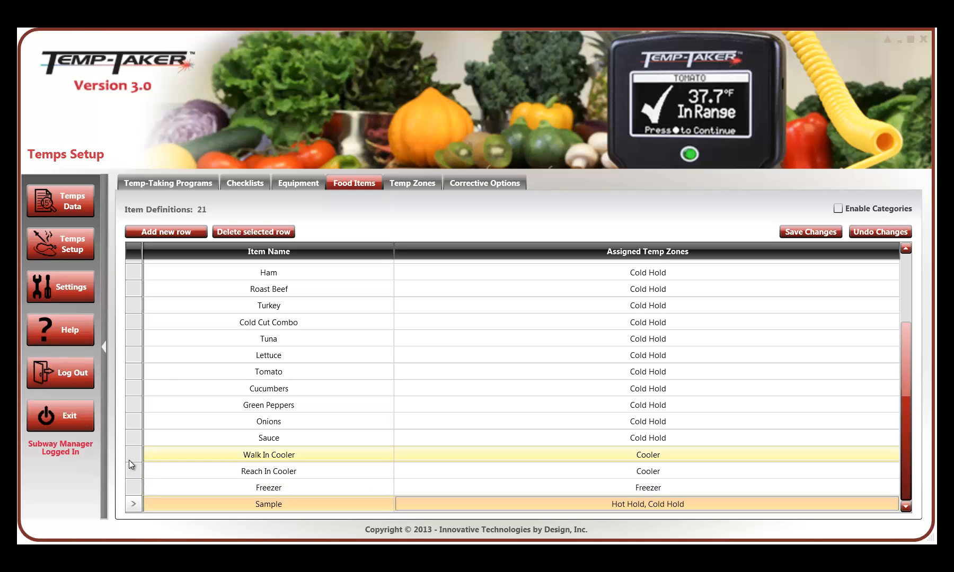
- Paste the copied food names from the clipboard into the food item list, using the Sample row as the template
right_click(132, 504)
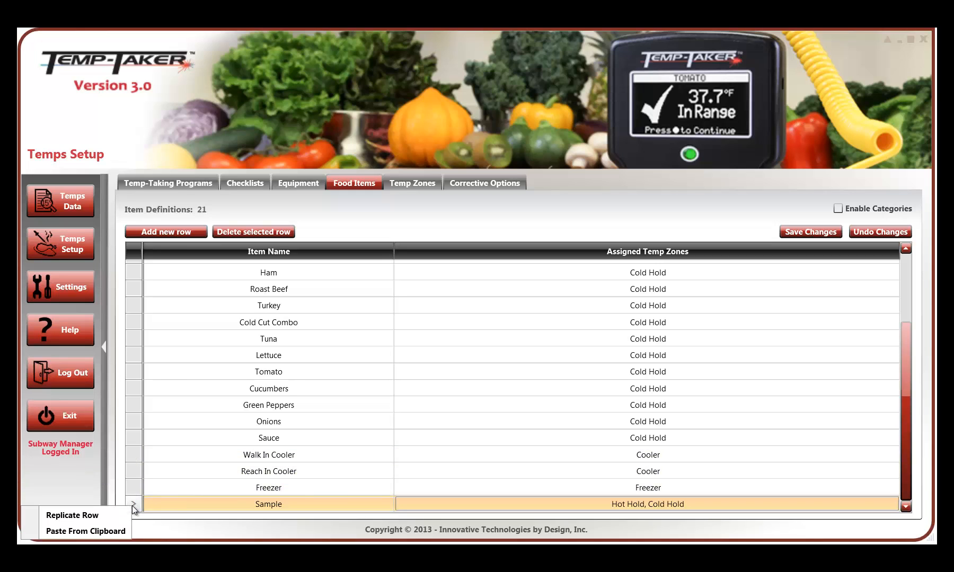
click(109, 531)
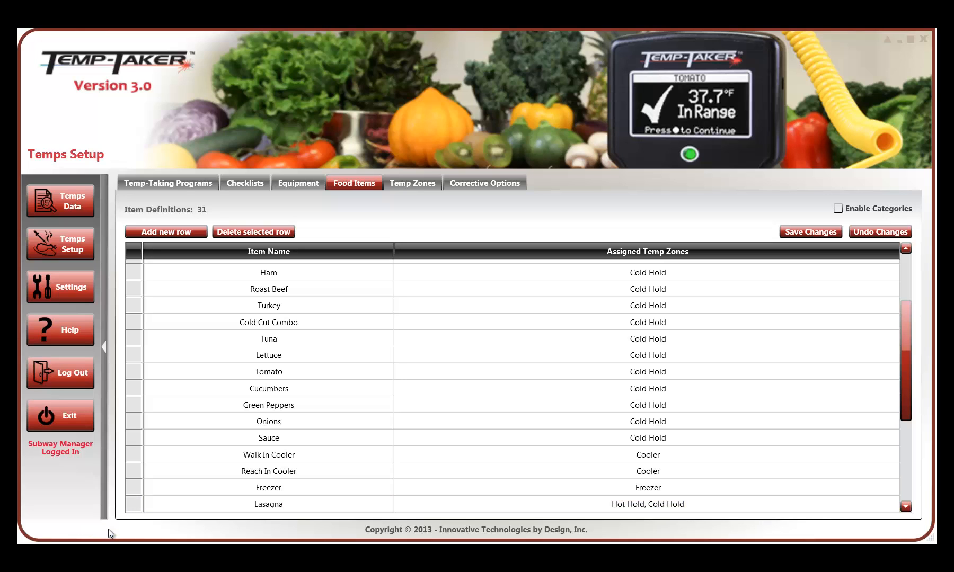
scroll(438, 439, down, 3)
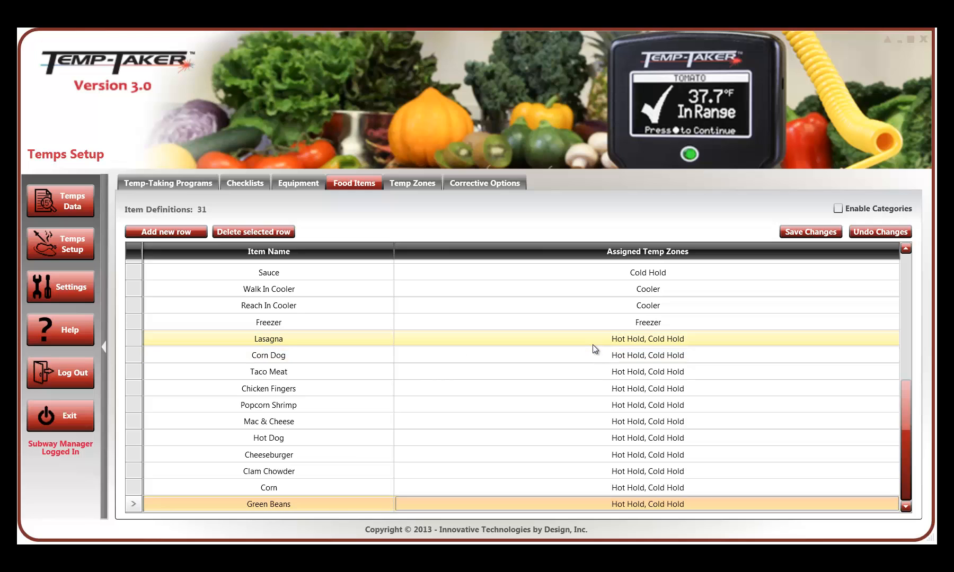
- Remove Hot Hold from Lasagna's assigned temperature zones, leaving only Cold Hold
click(630, 341)
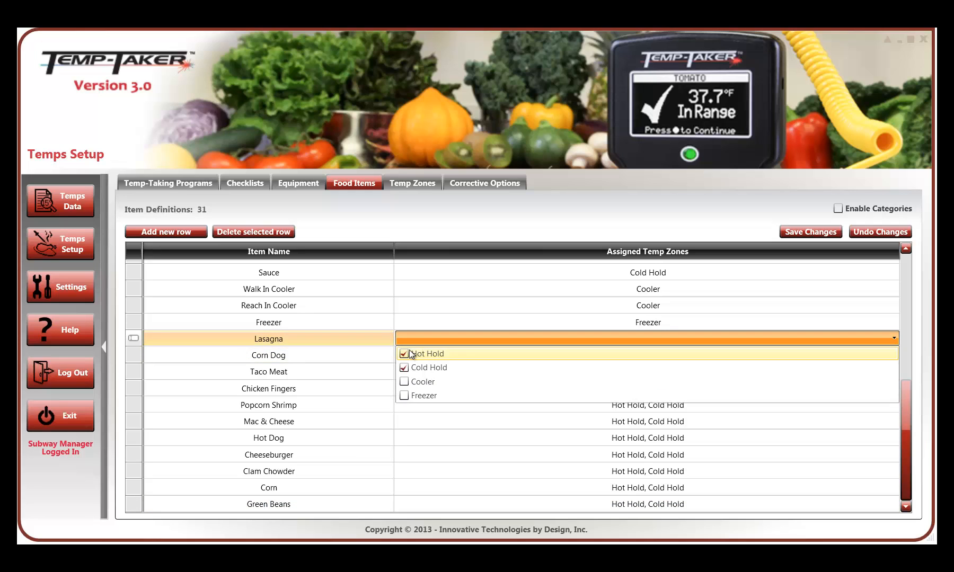
click(405, 353)
click(504, 466)
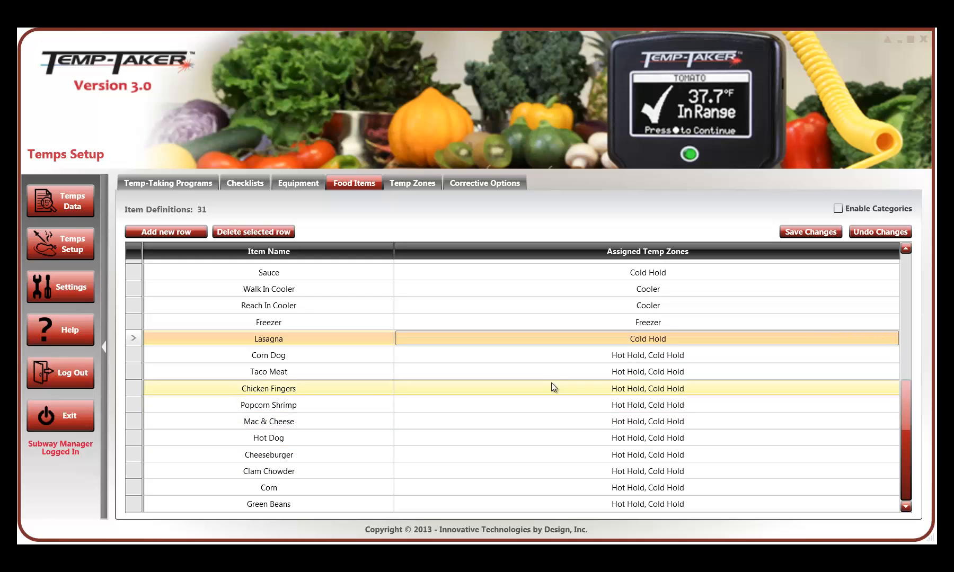
- Remove Cold Hold from Corn Dog's assigned temperature zones, leaving only Hot Hold, and save the food item changes
click(557, 354)
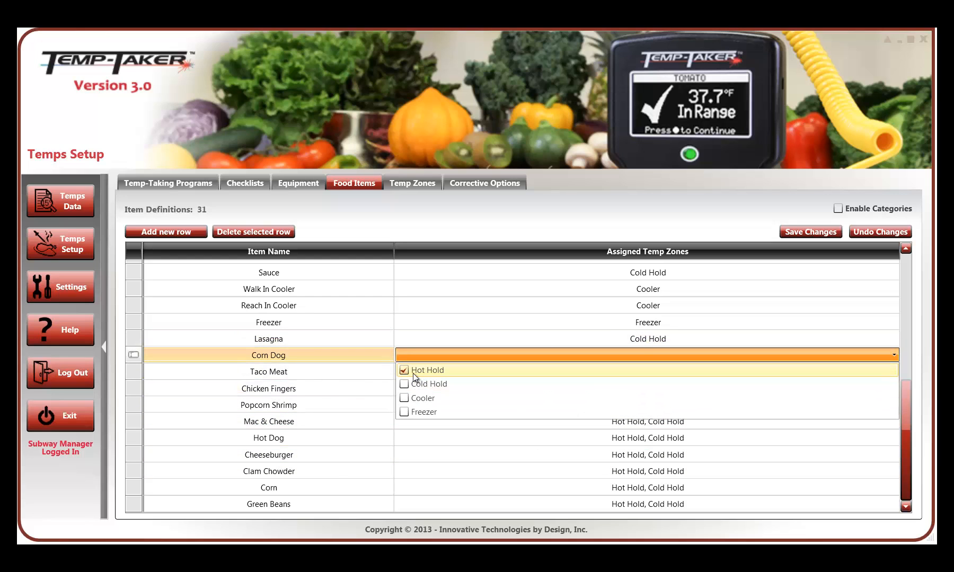
click(540, 449)
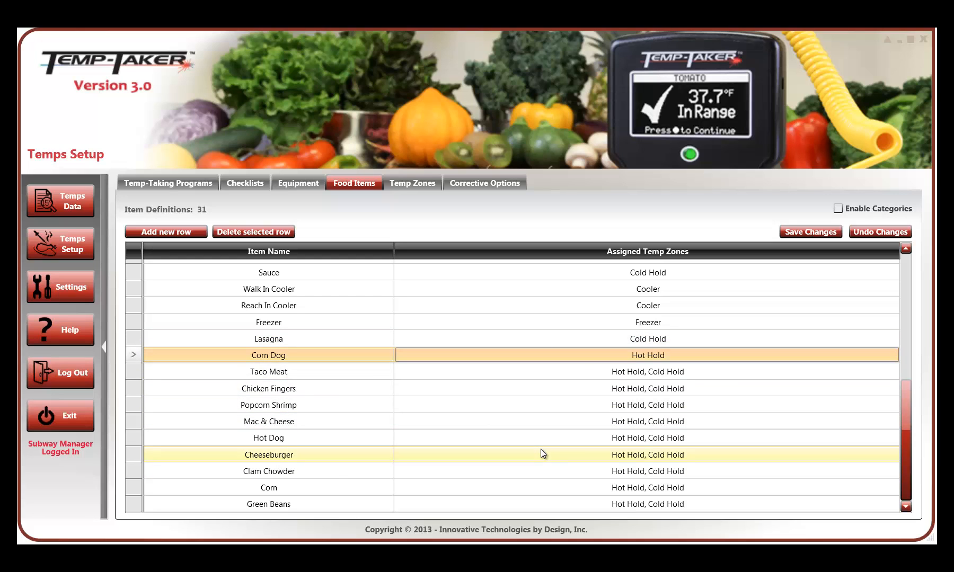
click(811, 231)
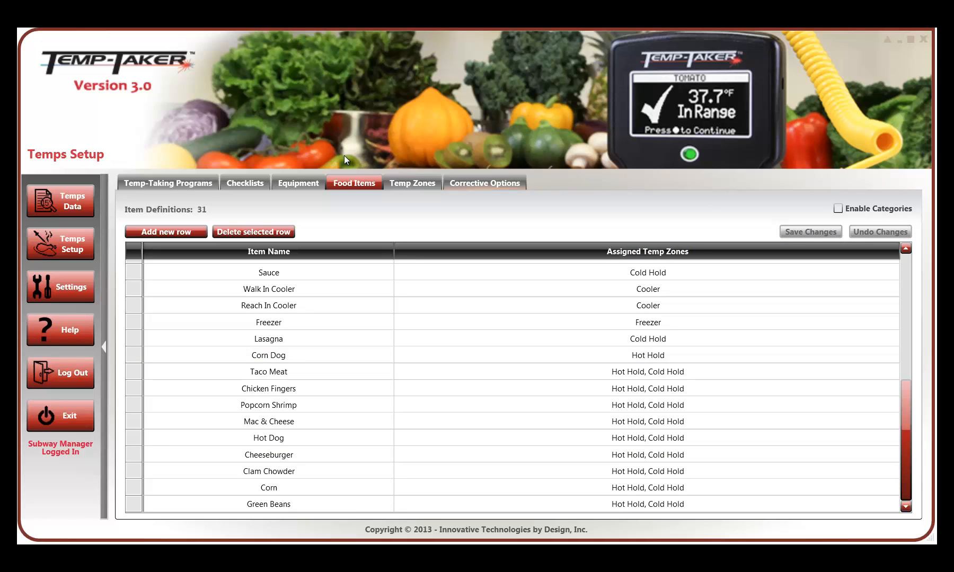
- Add an equipment definition named Hot Breakfast and set its temperature zone to Hot Hold
click(305, 182)
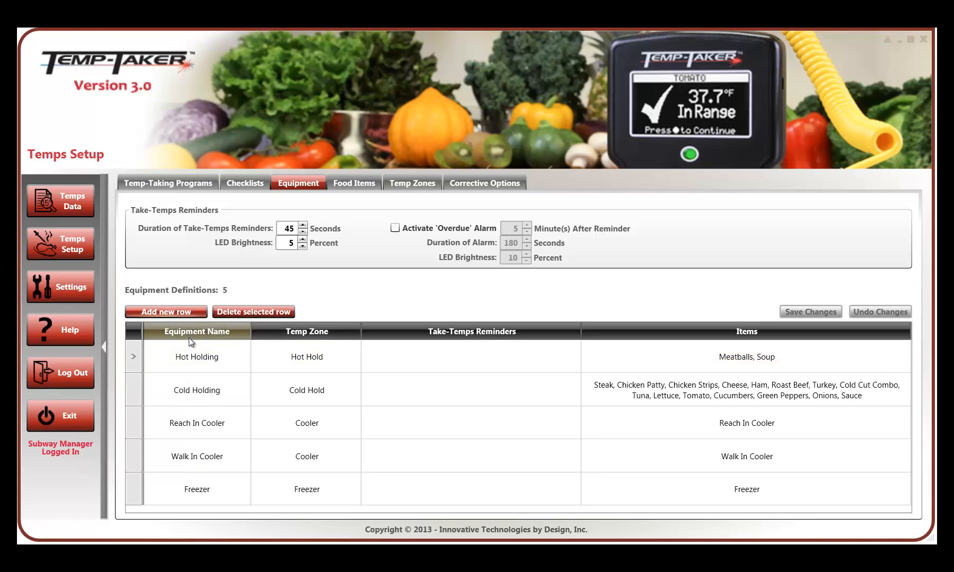
click(180, 310)
text(H)
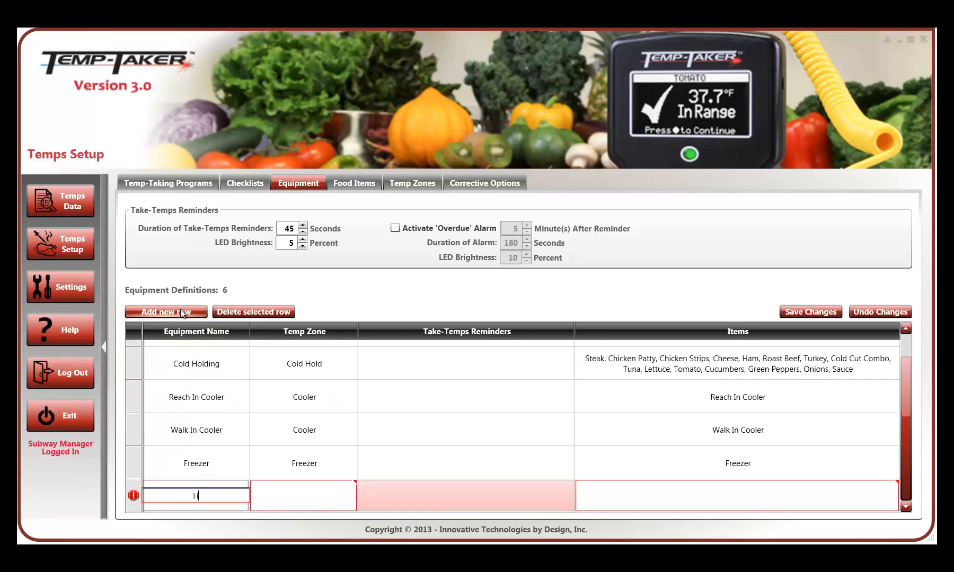
text(ot Breakfast)
click(316, 500)
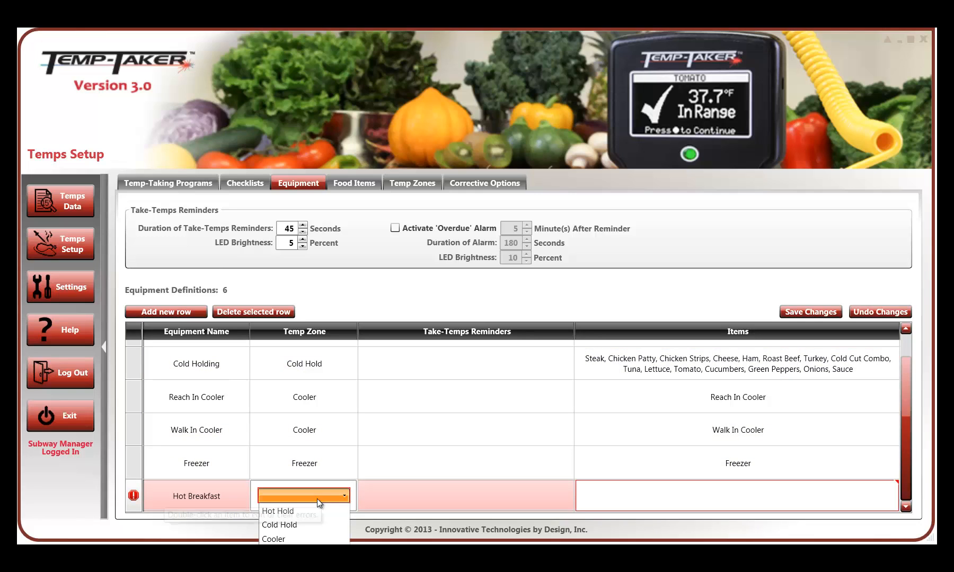
click(297, 510)
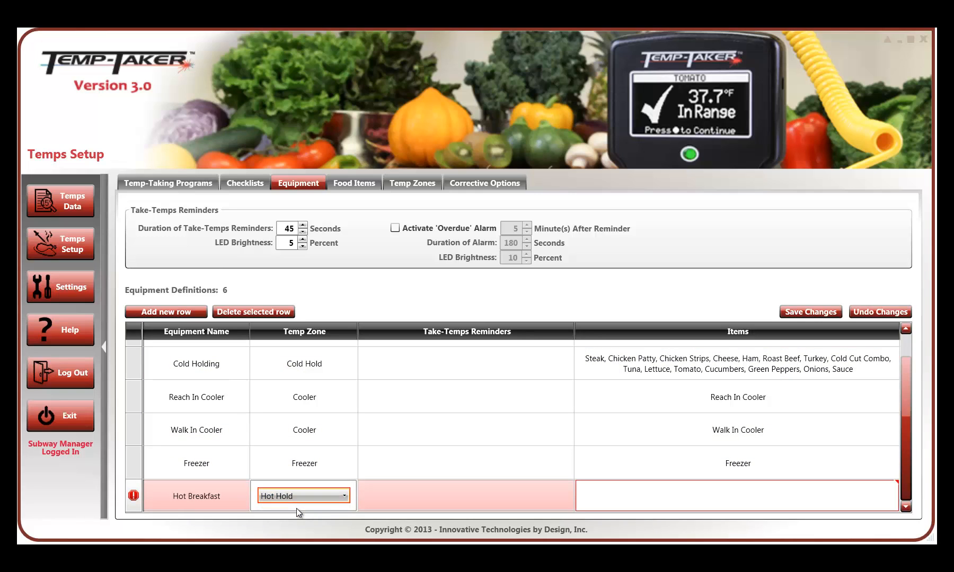
- Look through the reminder times available for Hot Breakfast without choosing any
double_click(512, 494)
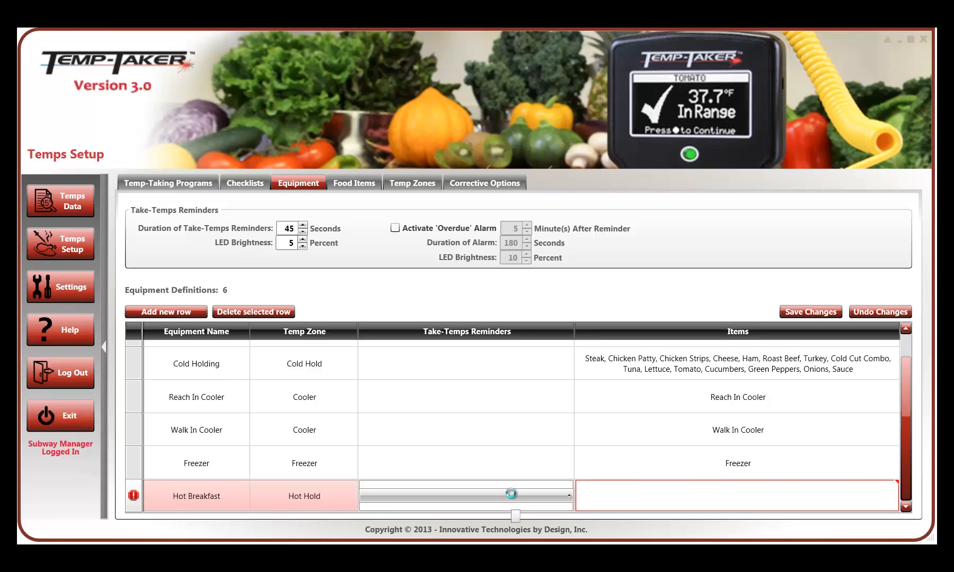
click(512, 494)
scroll(420, 370, down, 1)
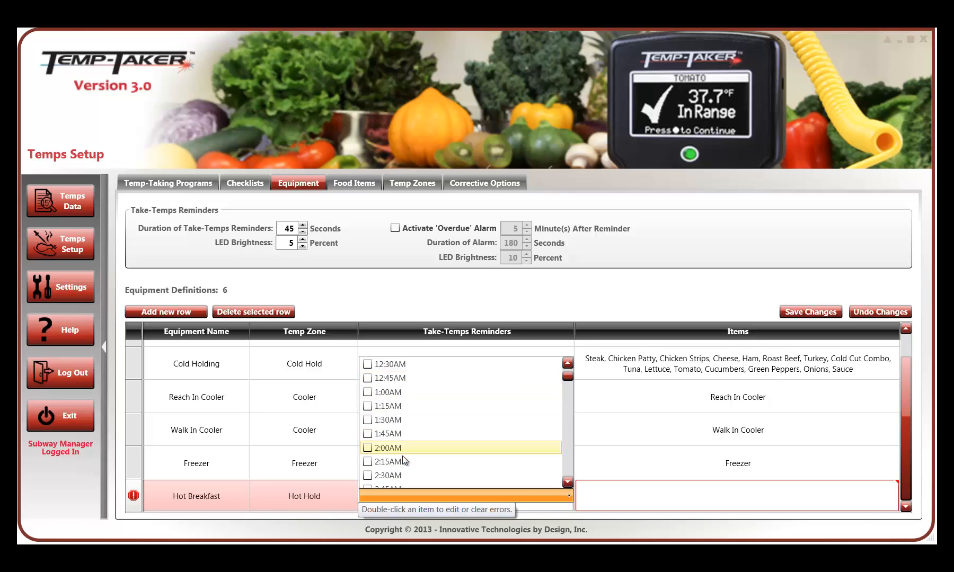
key(Escape)
key(Escape)
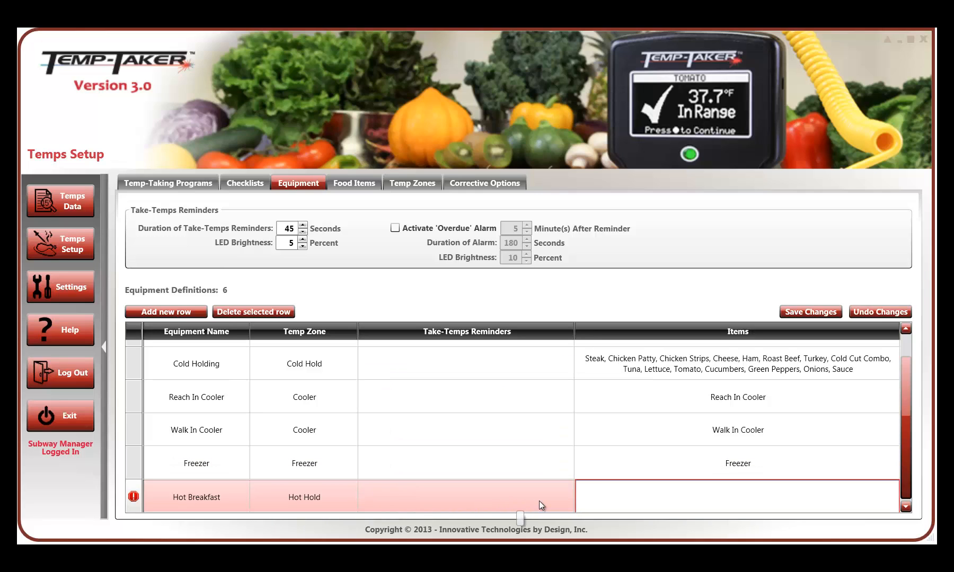
- Assign Soup, Clam Chowder and Corn as the Hot Breakfast equipment's items and save the item list
click(659, 499)
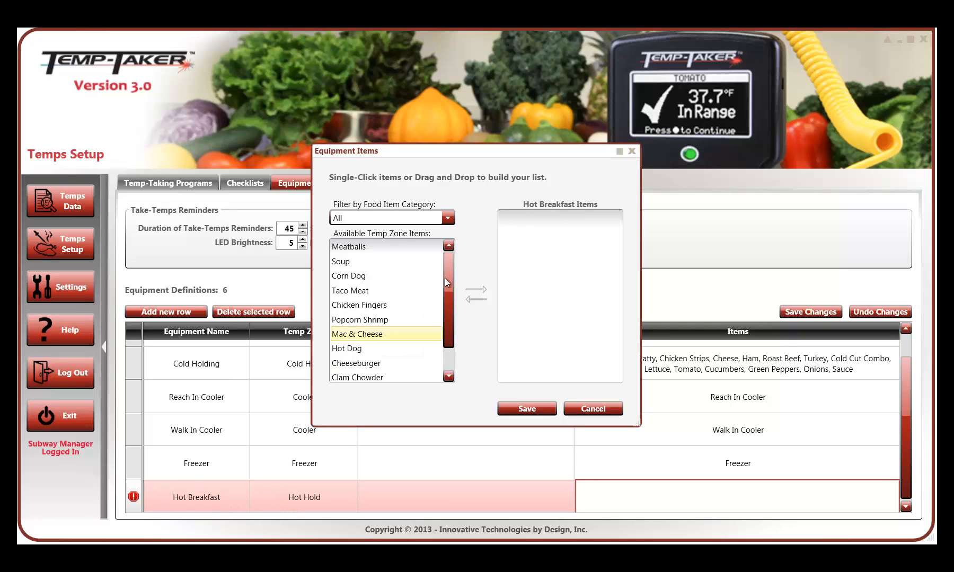
click(361, 264)
drag(453, 313, 453, 333)
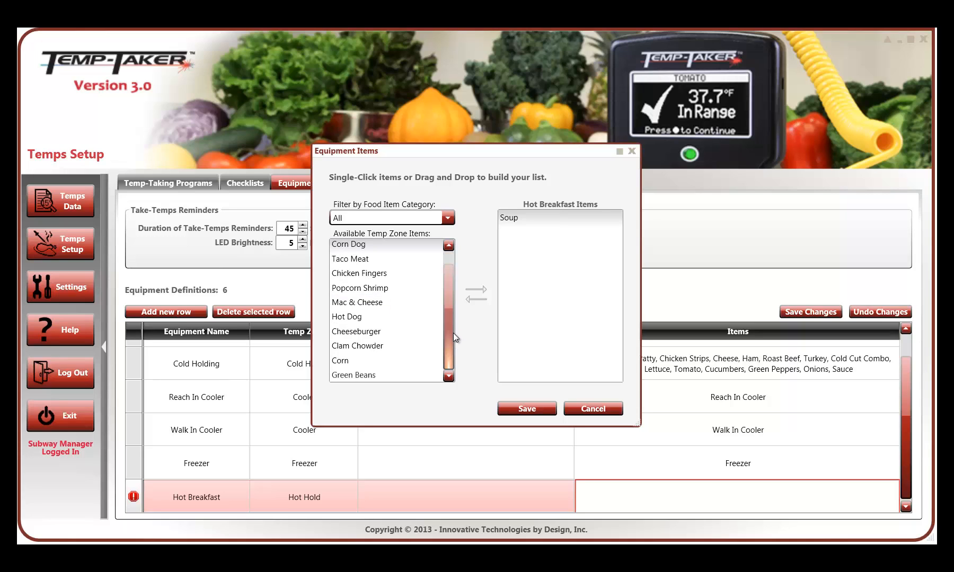
click(374, 352)
click(361, 360)
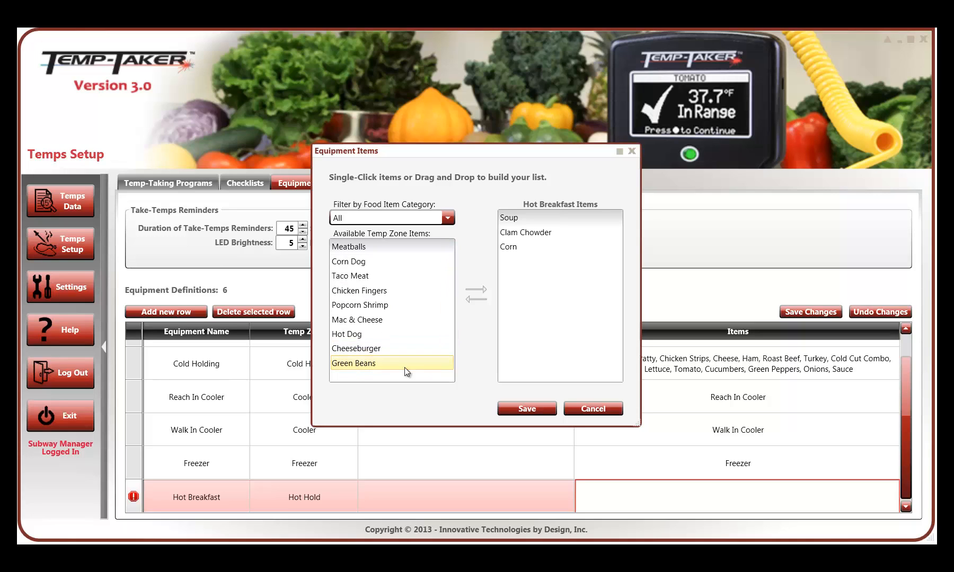
click(540, 411)
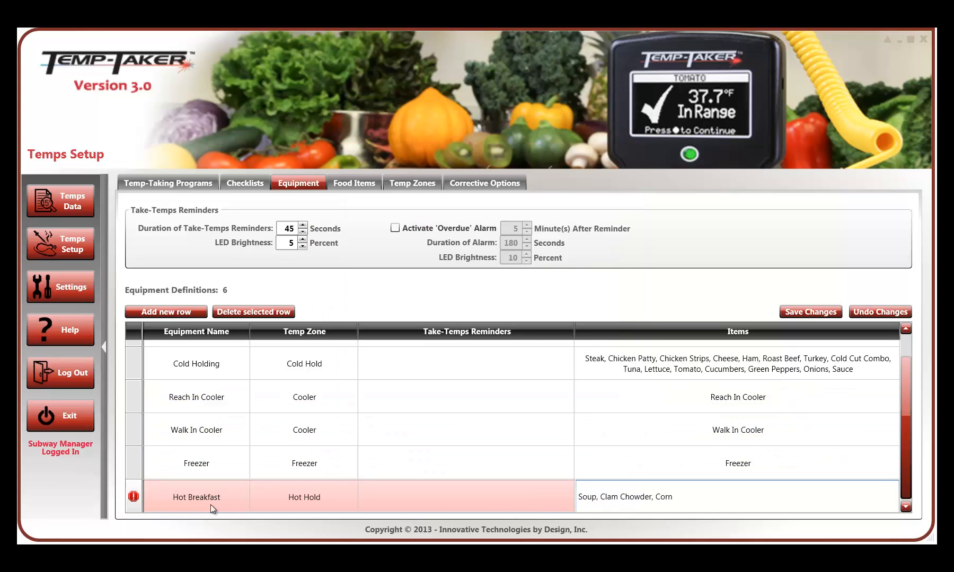
scroll(696, 498, up, 1)
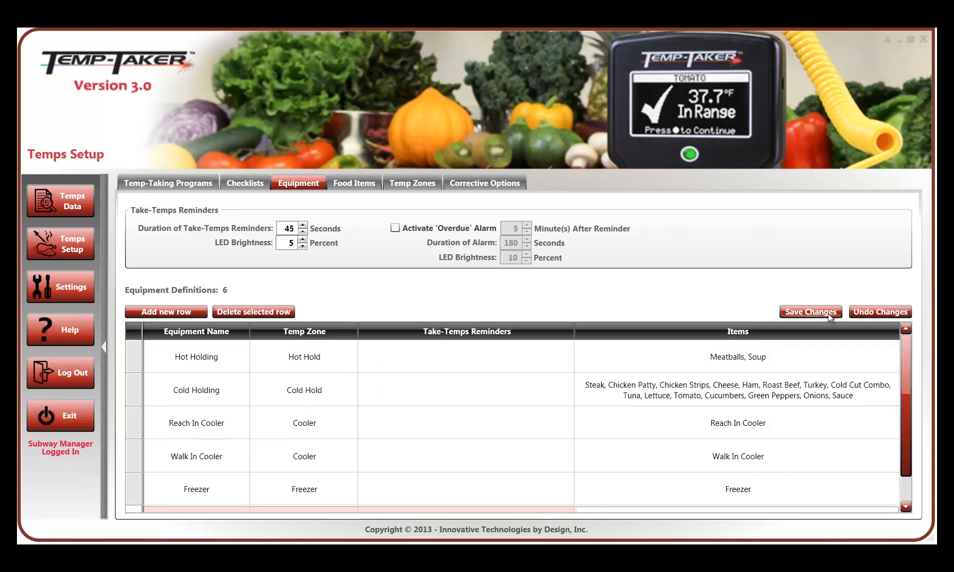
- Add a checklist named Sample Checklist to the available checklists and save the list
click(244, 182)
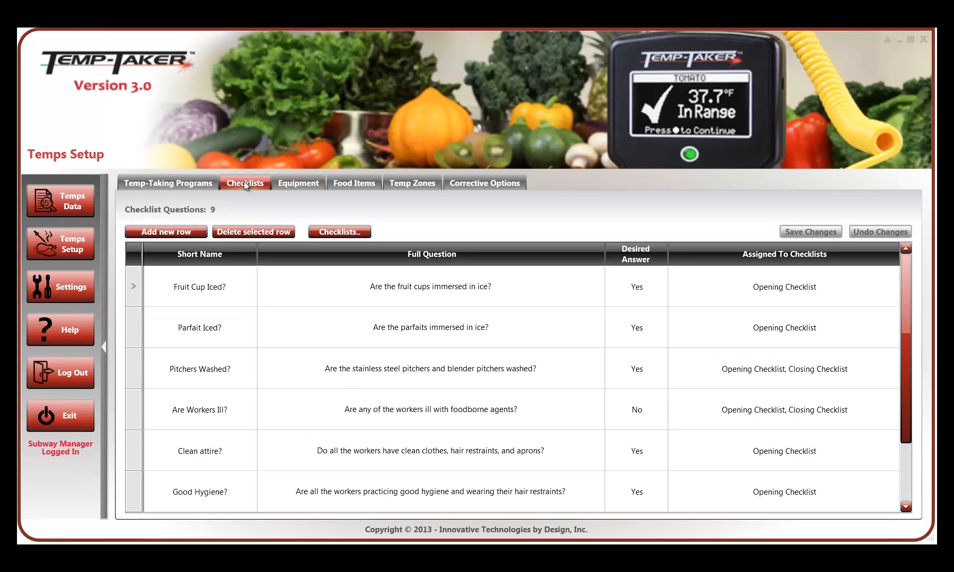
click(346, 235)
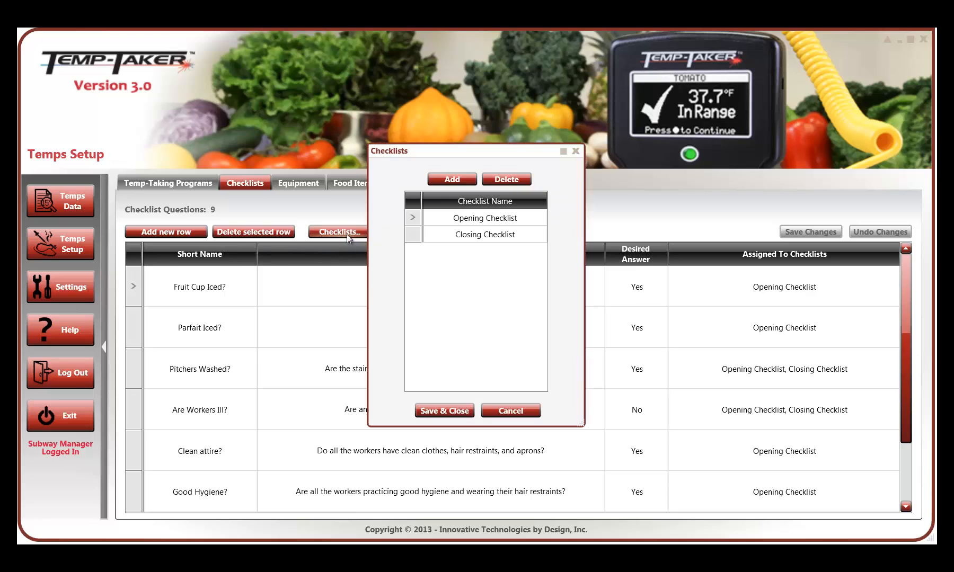
click(454, 178)
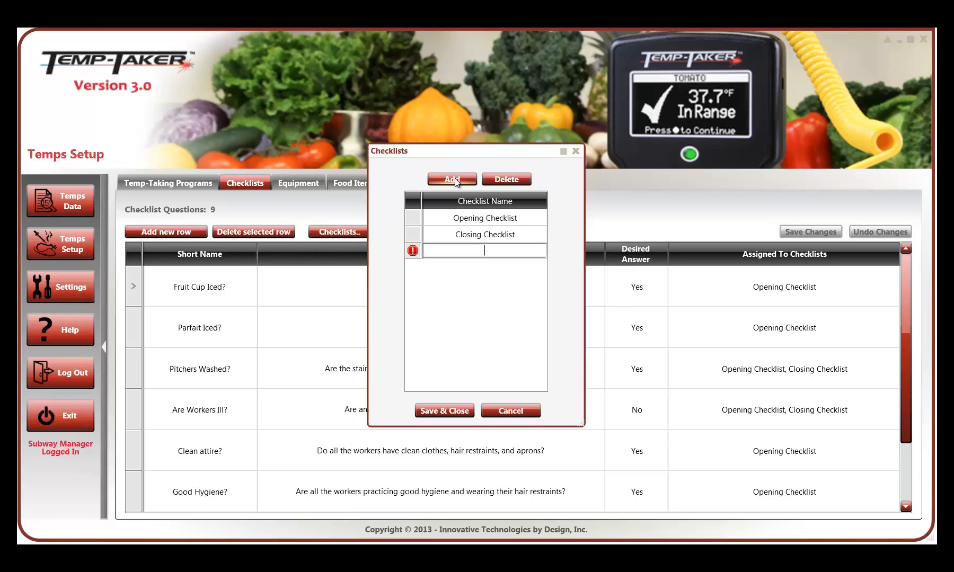
text(Sample Checklist)
click(434, 234)
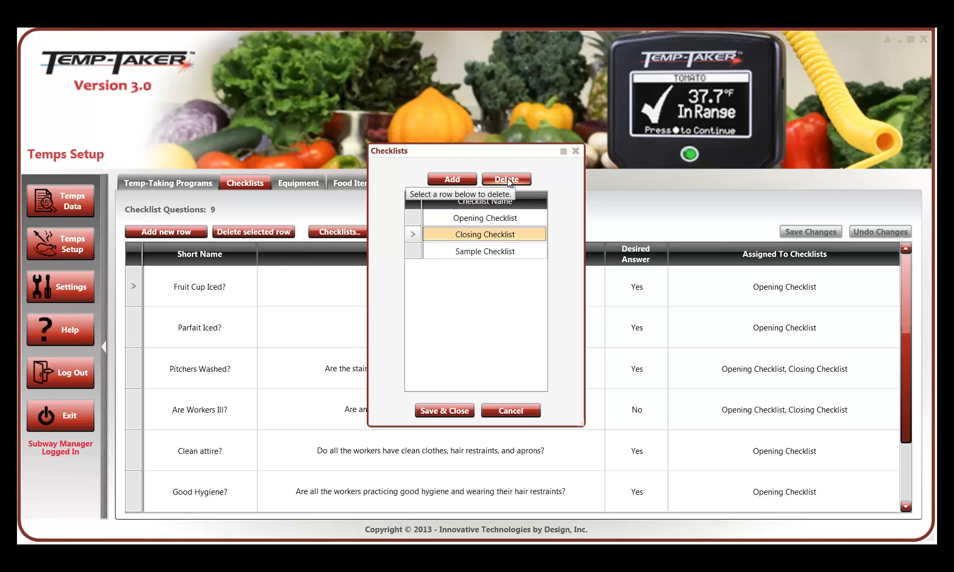
click(446, 411)
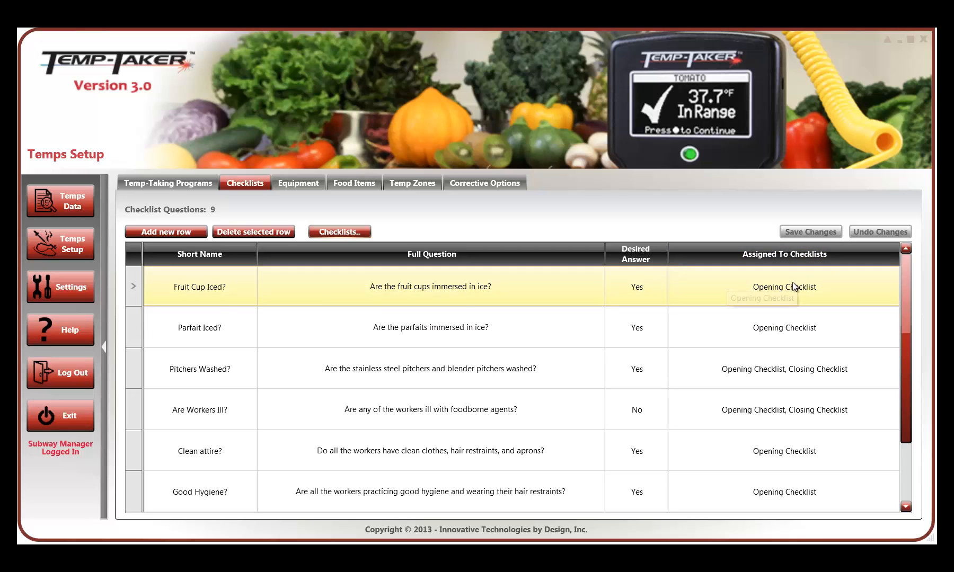
- Add a temp-taking program named Sample Program
click(186, 185)
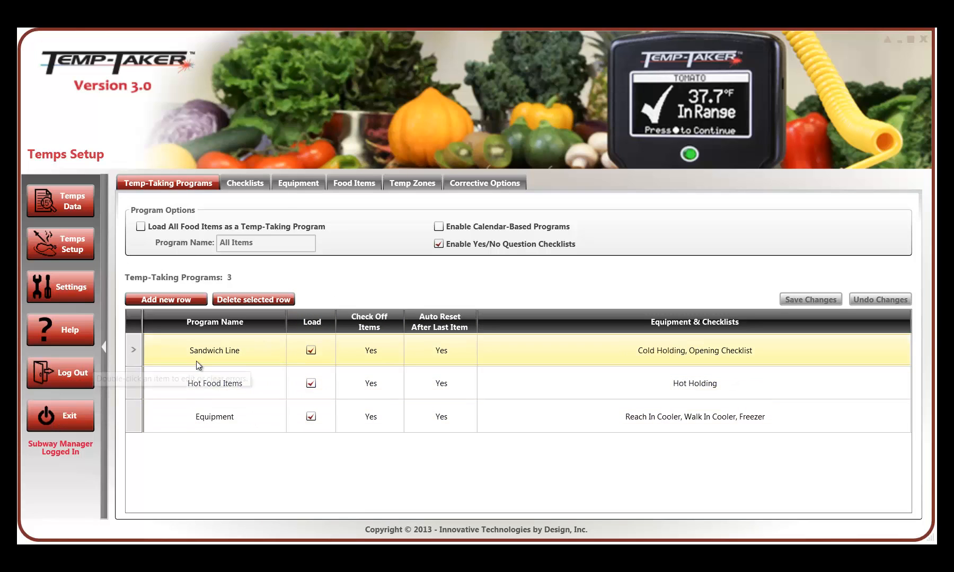
click(170, 300)
text(S)
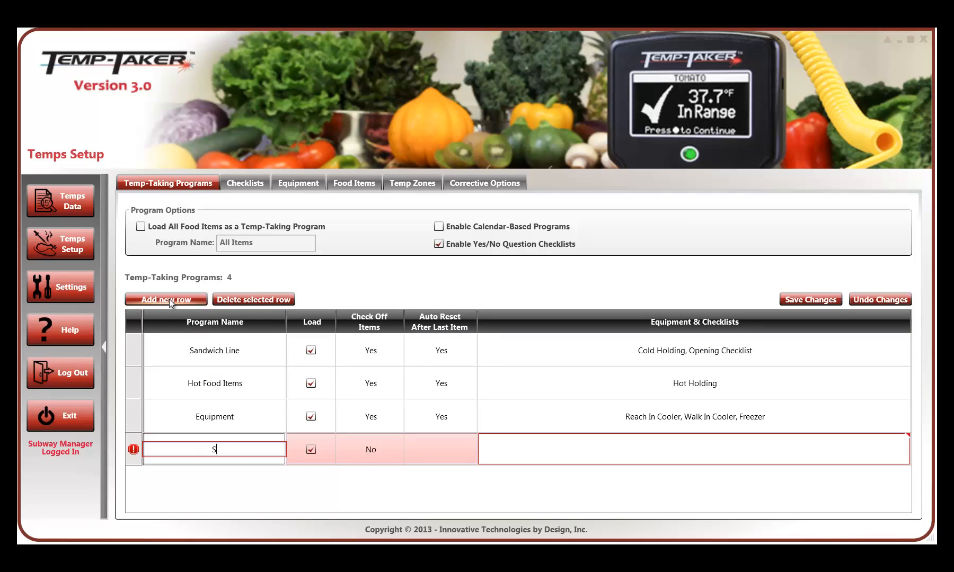
text(ample Program)
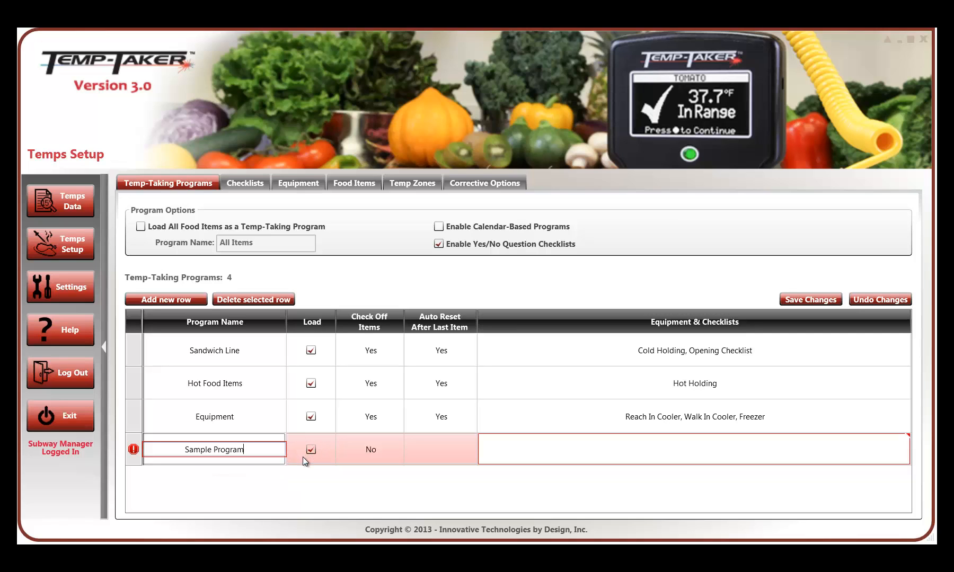
- Set both Check Off Items and Auto Reset After Last Item to Yes for Sample Program
click(371, 449)
click(371, 449)
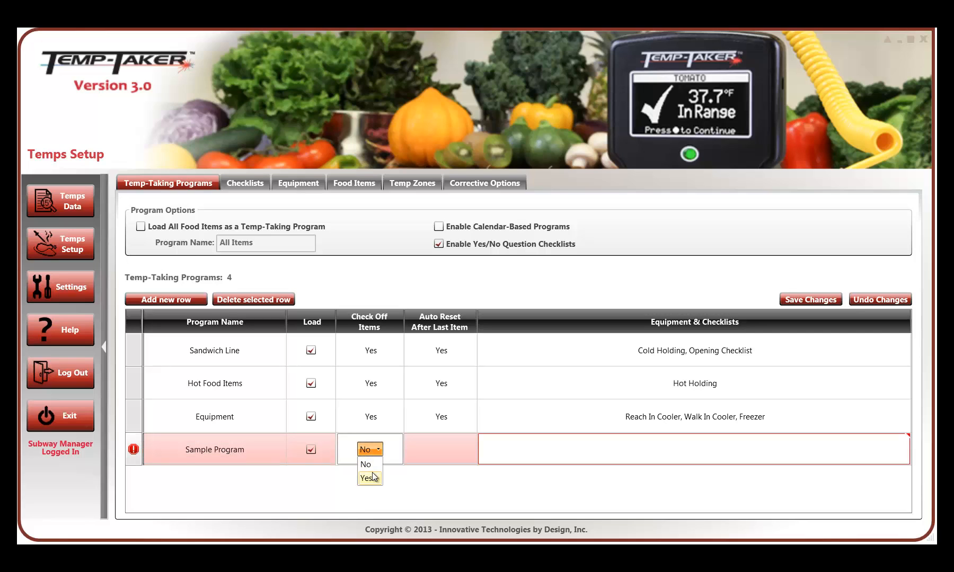
click(371, 477)
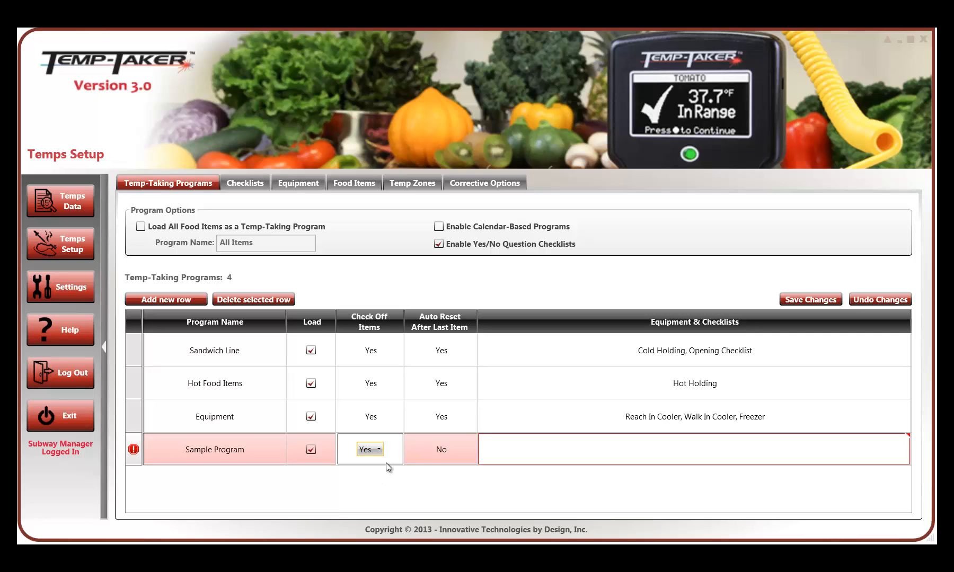
double_click(443, 448)
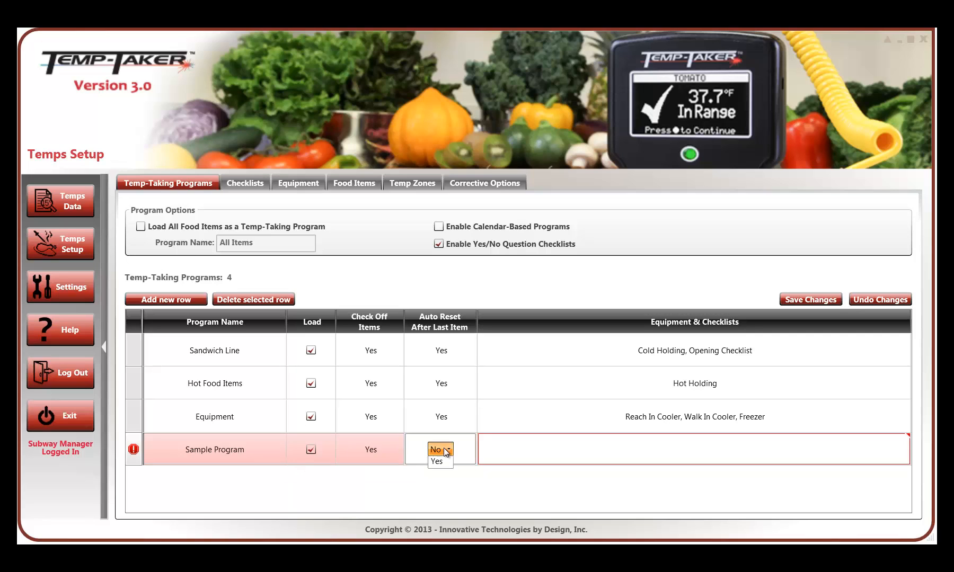
click(443, 448)
click(447, 481)
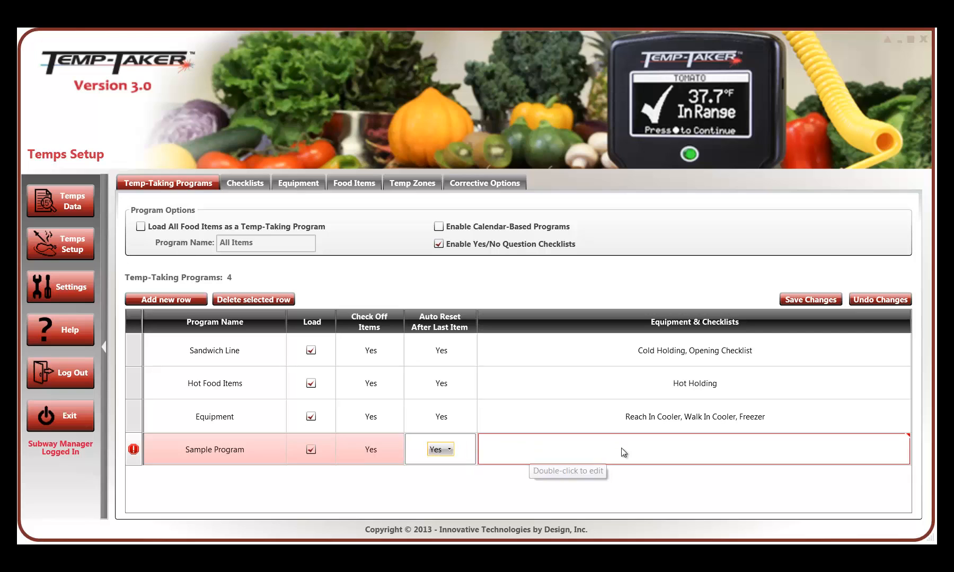
- Assign Hot Holding, Walk In Cooler, Reach In Cooler and Opening Checklist to Sample Program and save the program changes
click(653, 459)
click(655, 458)
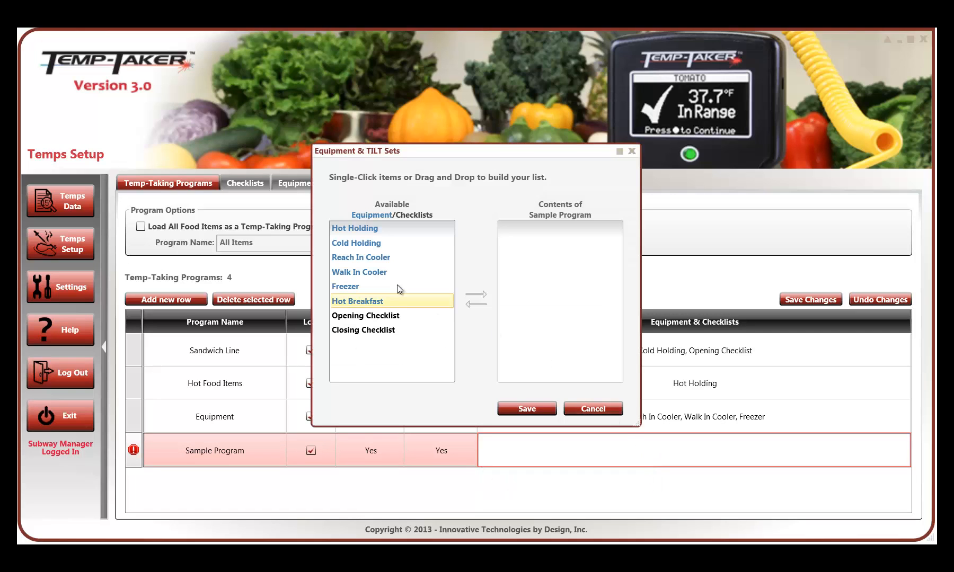
click(378, 231)
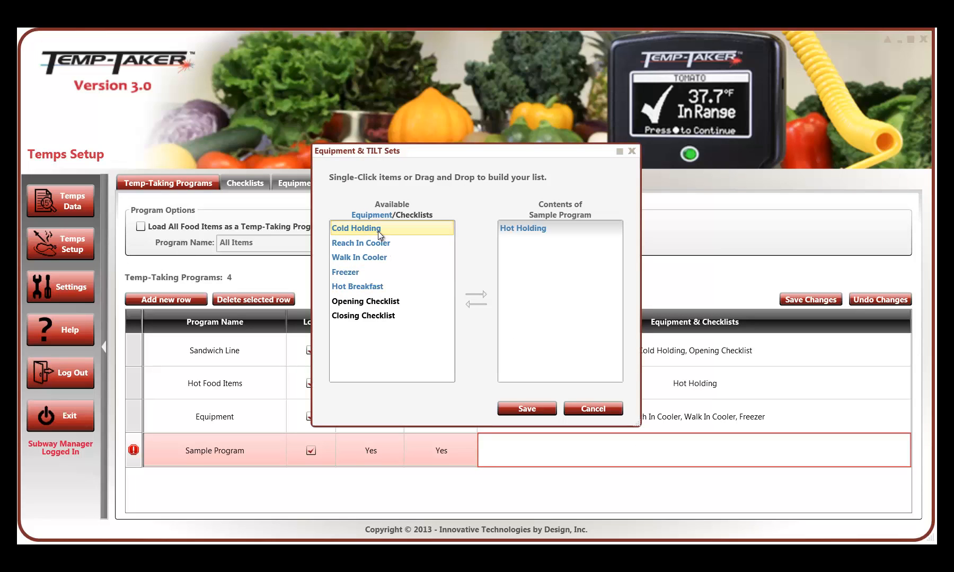
click(374, 255)
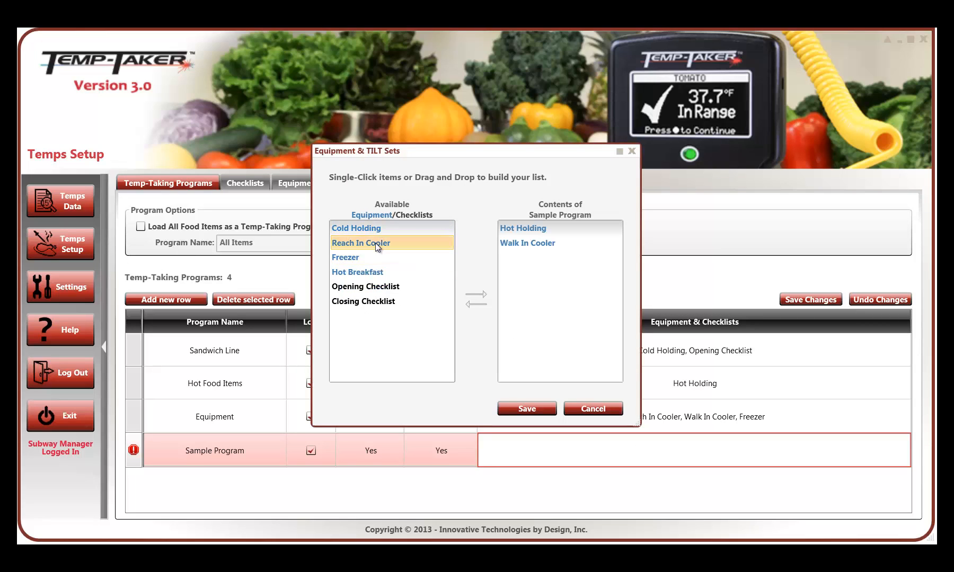
click(374, 242)
click(373, 272)
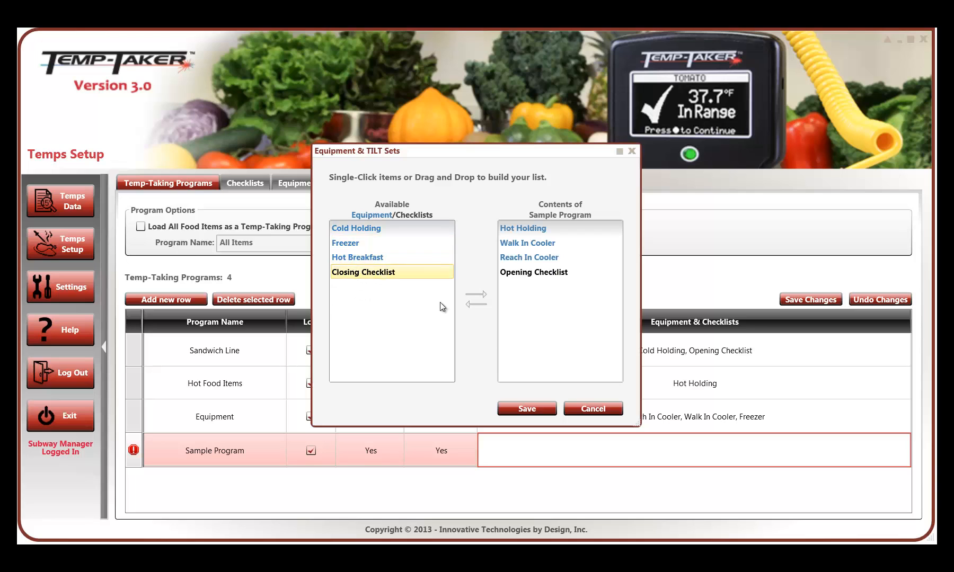
click(536, 415)
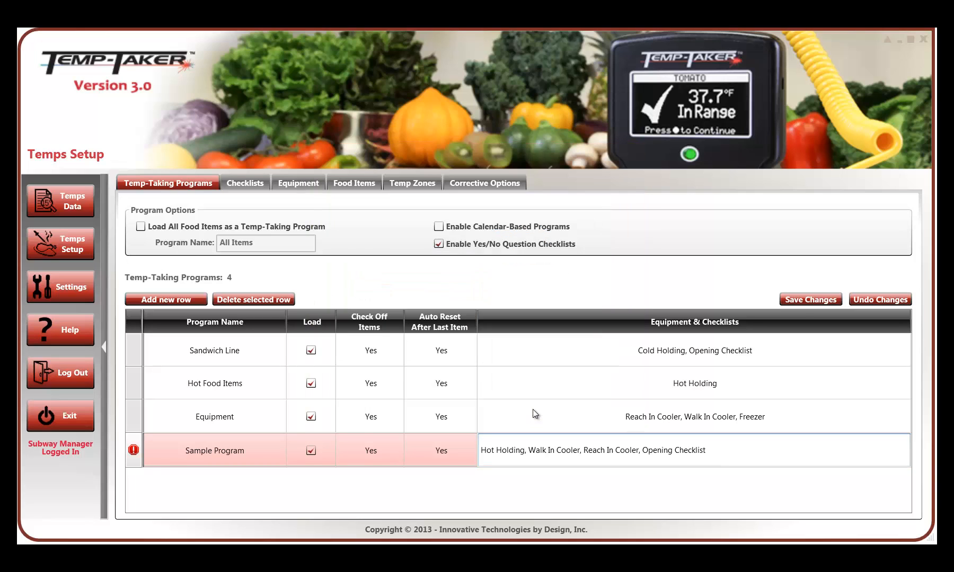
click(804, 299)
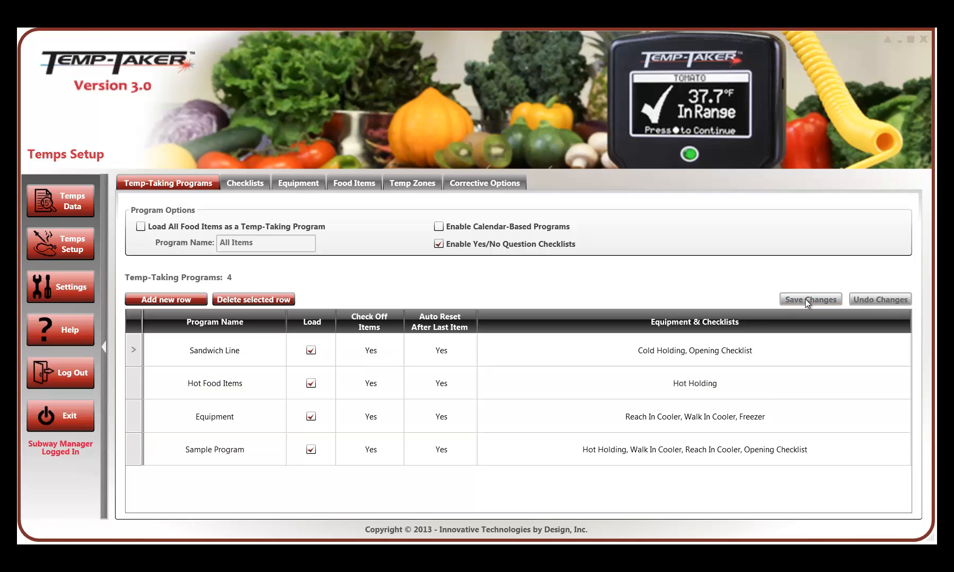